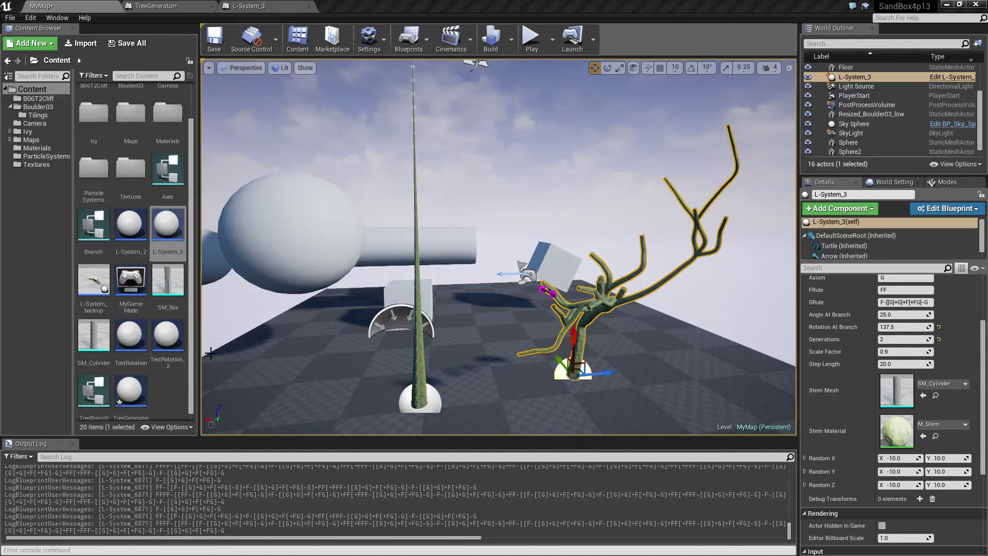
- Widen the level viewport and move the L-System_3 tree farther away from the TreeGenerator stem
left_click_drag(200, 353, 42, 342)
right_click_drag(247, 314, 239, 366)
left_click(339, 355)
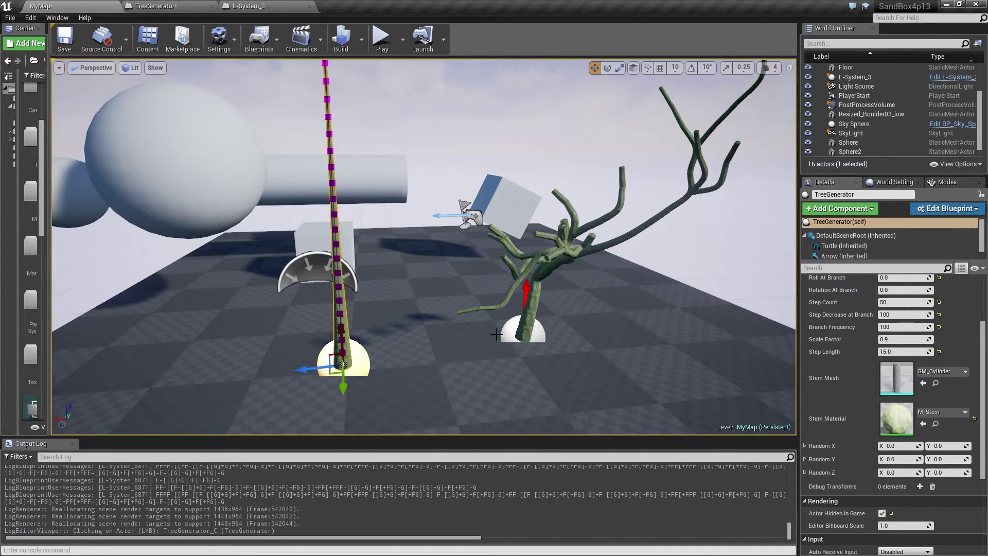
left_click(526, 332)
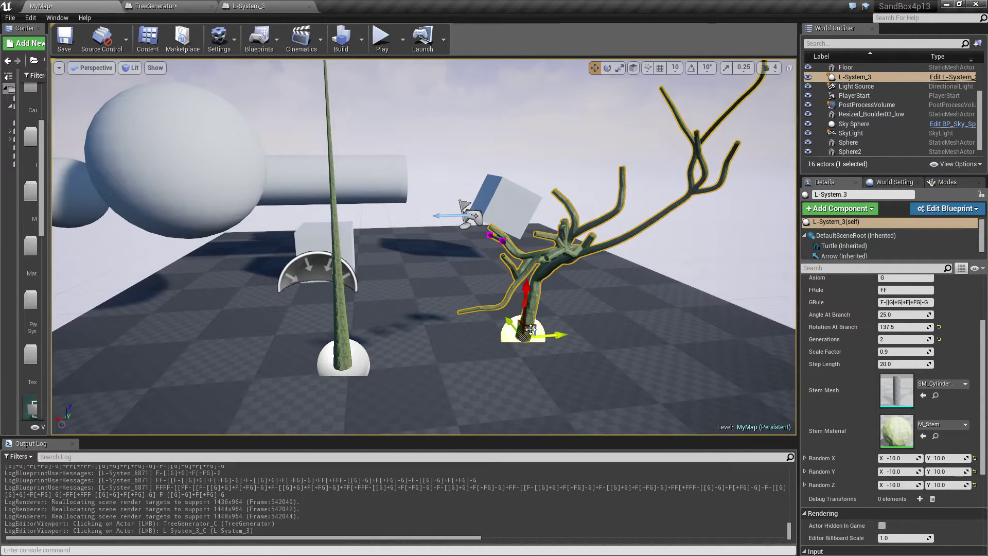
left_click_drag(527, 332, 607, 328)
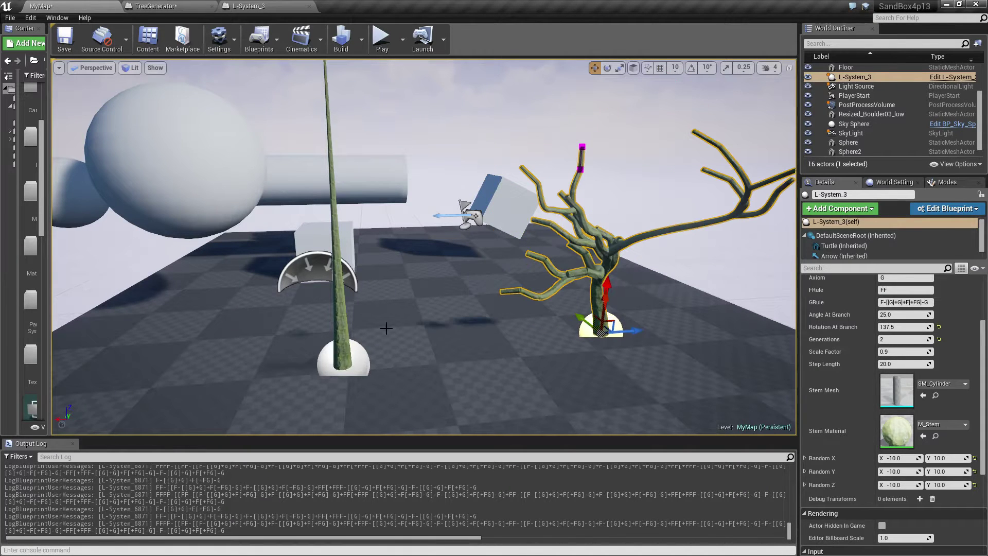
- Select the TreeGenerator actor and nudge it slightly across the floor
left_click(342, 360)
mouse_move(335, 372)
left_mouse_down()
mouse_move(360, 373)
mouse_move(340, 374)
left_mouse_up()
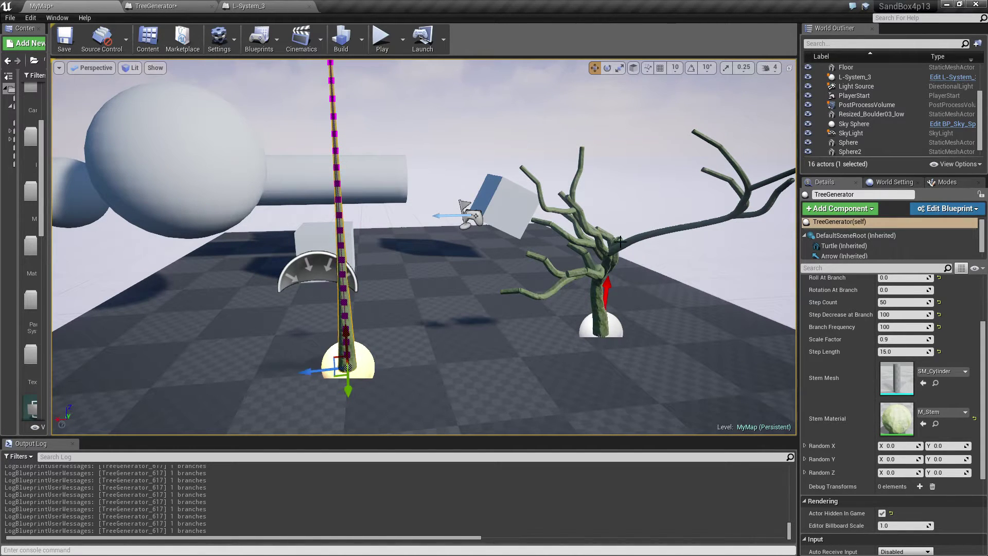
left_click(341, 376)
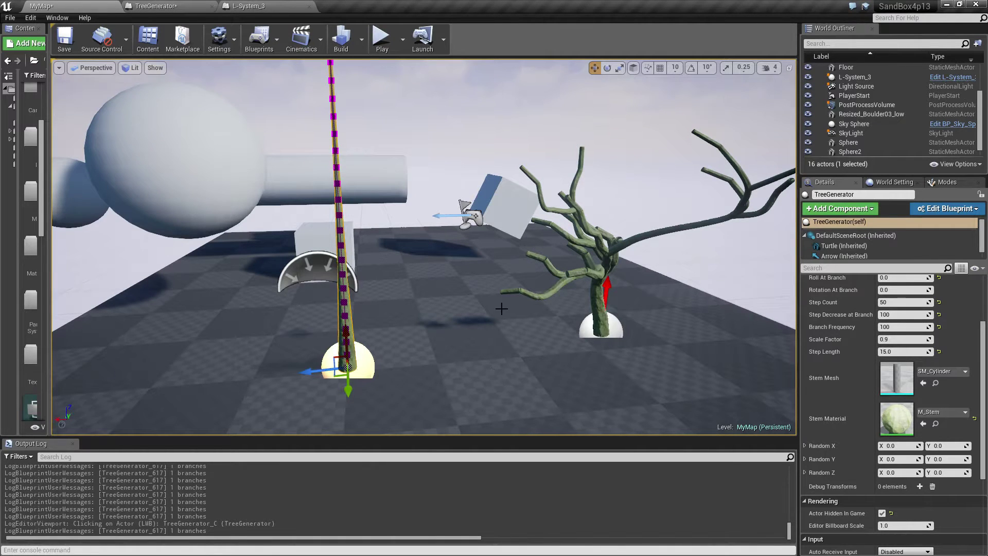
mouse_move(495, 309)
right_mouse_down()
mouse_move(493, 320)
mouse_move(478, 313)
right_mouse_up()
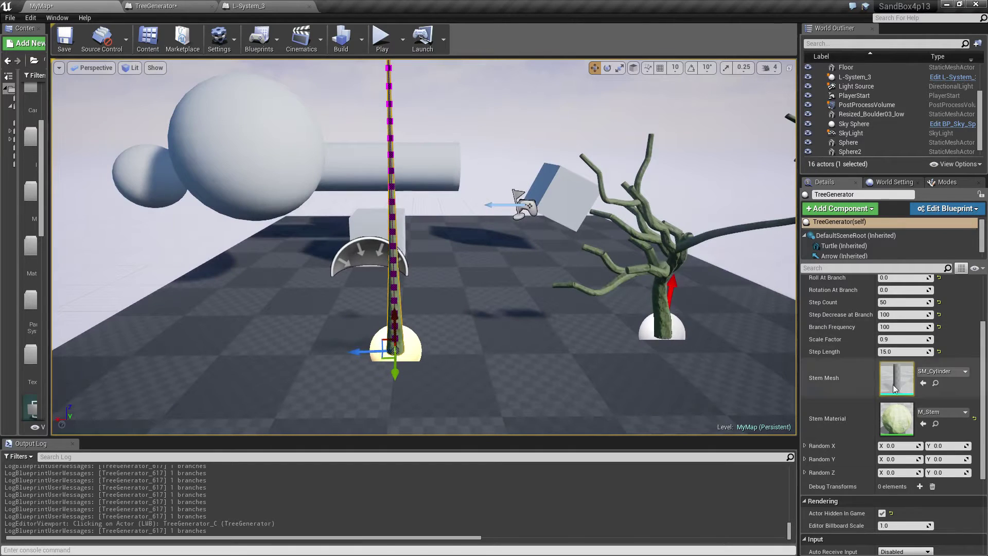
- Set the TreeGenerator's Random X and Random Y ranges from -10 to 10
scroll(891, 372, "up", 3)
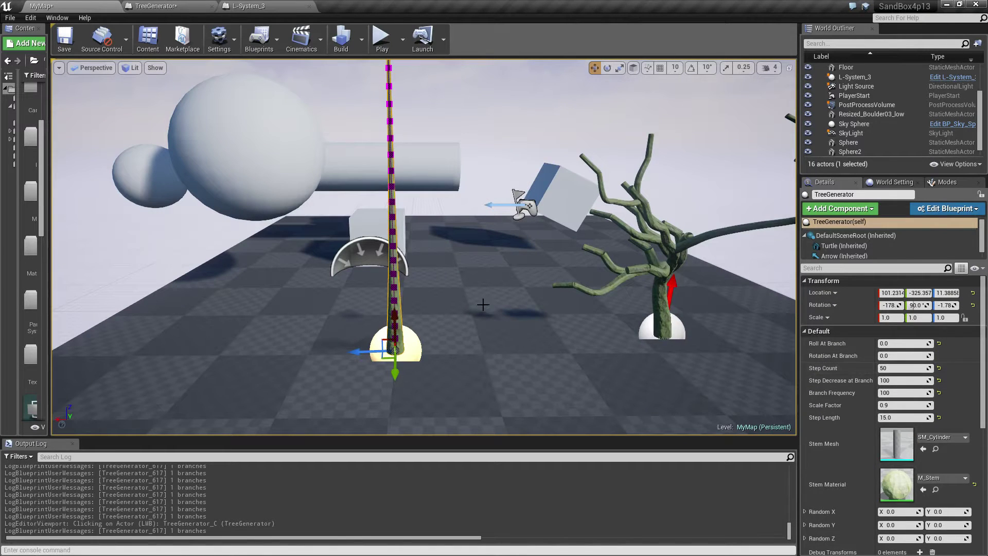
left_click(899, 367)
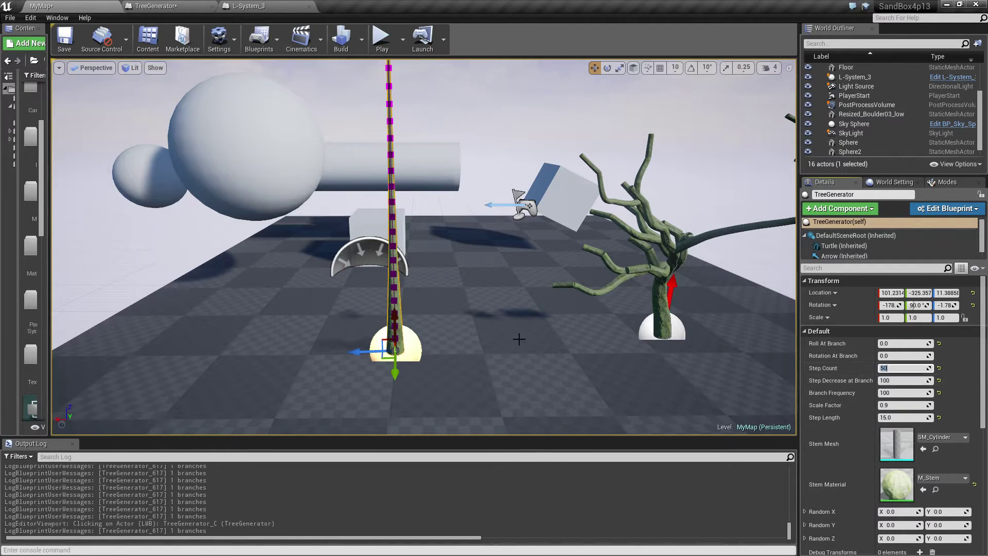
mouse_move(424, 247)
right_mouse_down()
mouse_move(433, 129)
mouse_move(422, 175)
mouse_move(420, 145)
mouse_move(418, 159)
mouse_move(423, 247)
right_mouse_up()
key("w")
right_click_drag(439, 123, 439, 159)
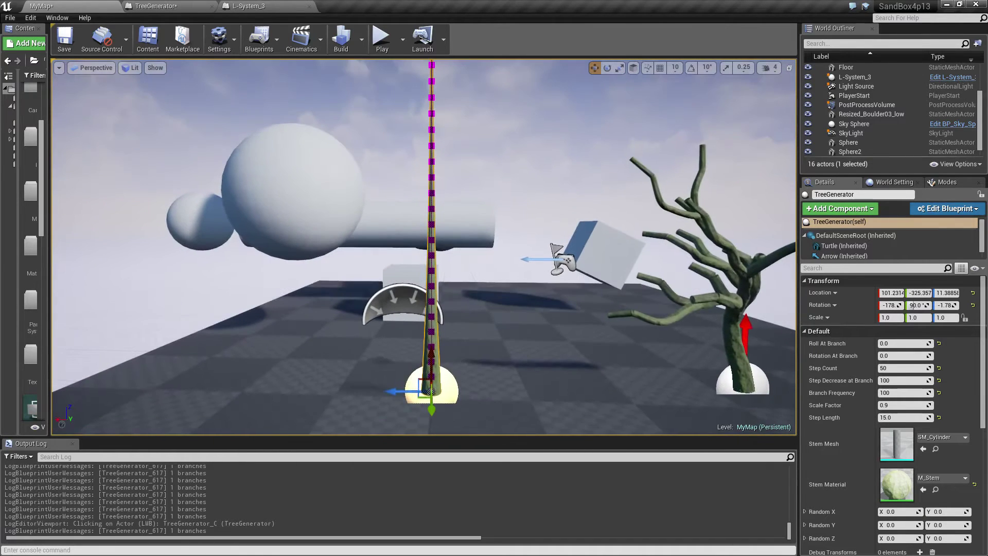
left_click(890, 392)
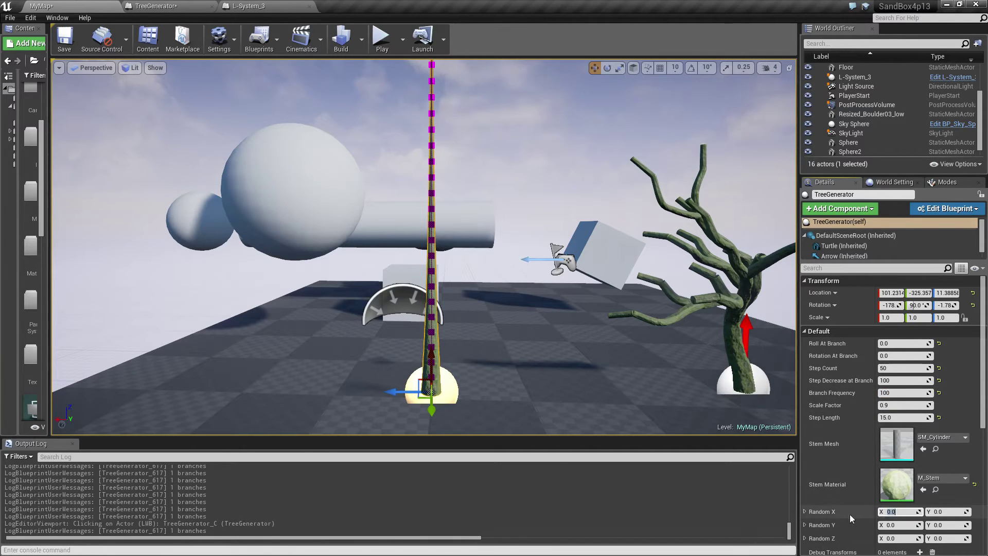
key("Tab")
type("10")
key("Tab")
type("-10")
key("Tab")
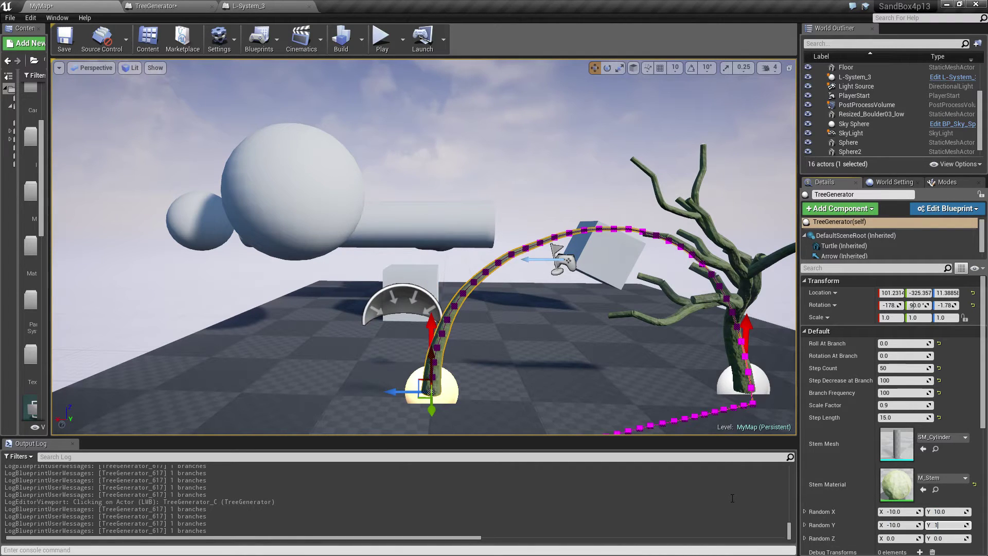
key("Tab")
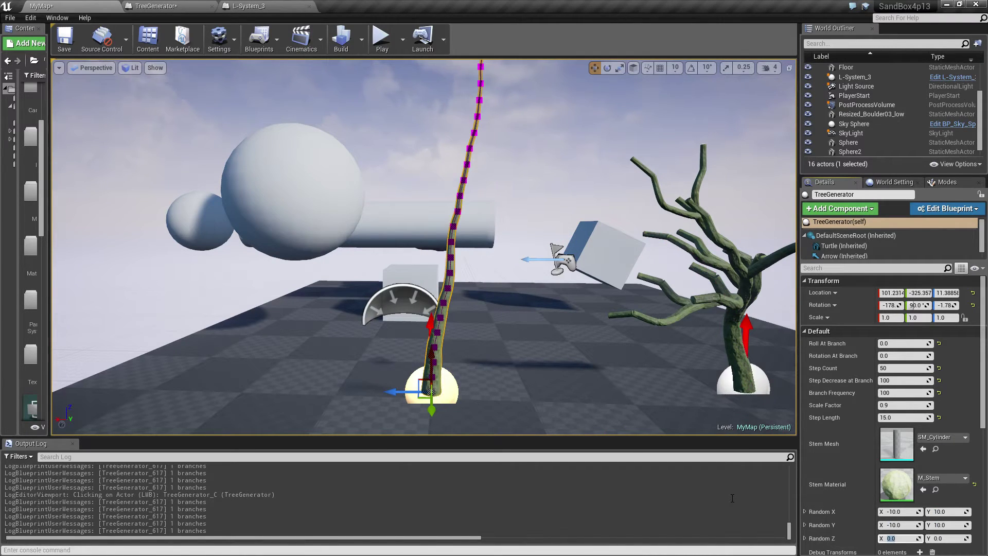
- Set the TreeGenerator's Random Z range from -10 to 10
type("-10")
key("Tab")
type("10")
key("Return")
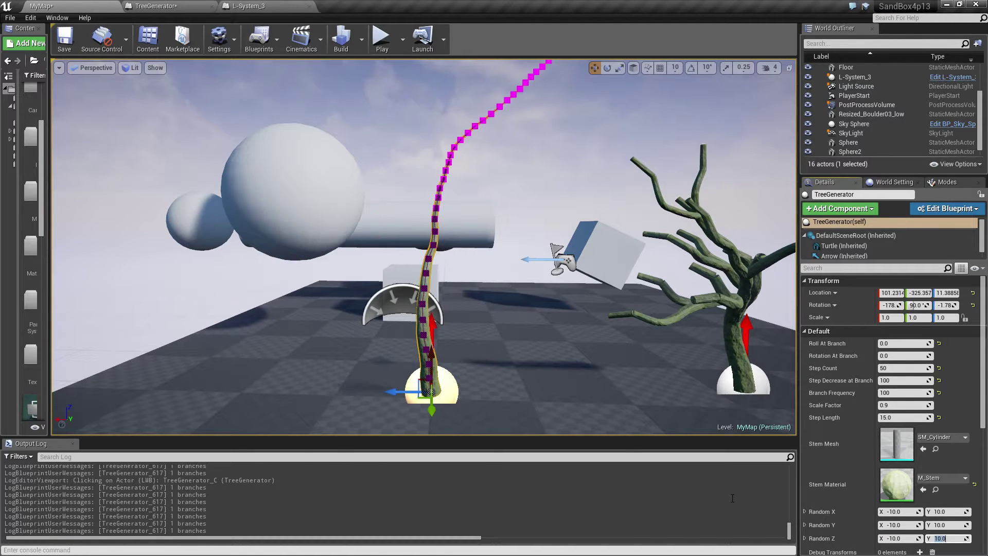
- Move the TreeGenerator actor a short distance across the floor to regenerate its randomized stem
right_click_drag(318, 327, 309, 349)
key("s")
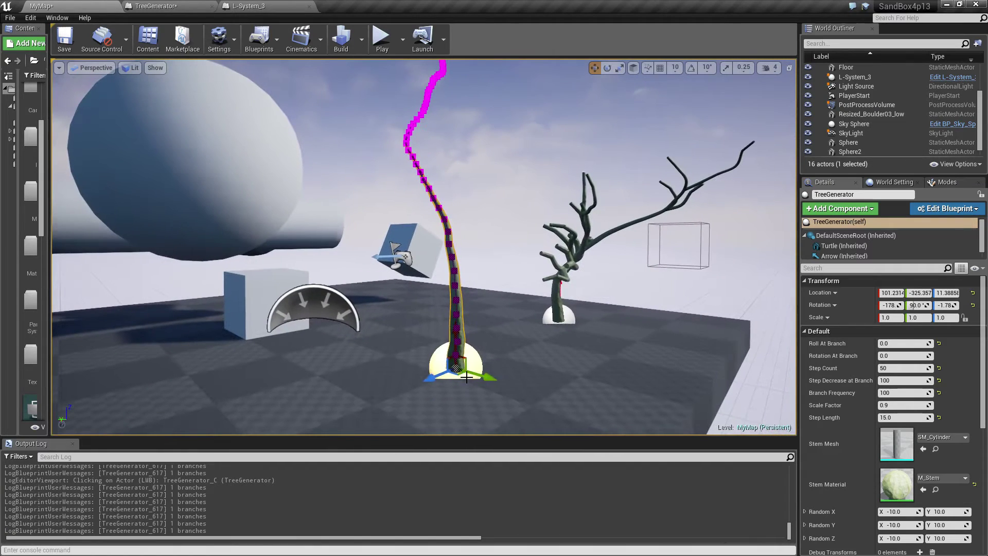
left_click_drag(462, 374, 487, 344)
key("d")
mouse_move(486, 346)
right_mouse_down()
mouse_move(453, 332)
mouse_move(475, 346)
right_mouse_up()
left_click_drag(474, 355, 471, 353)
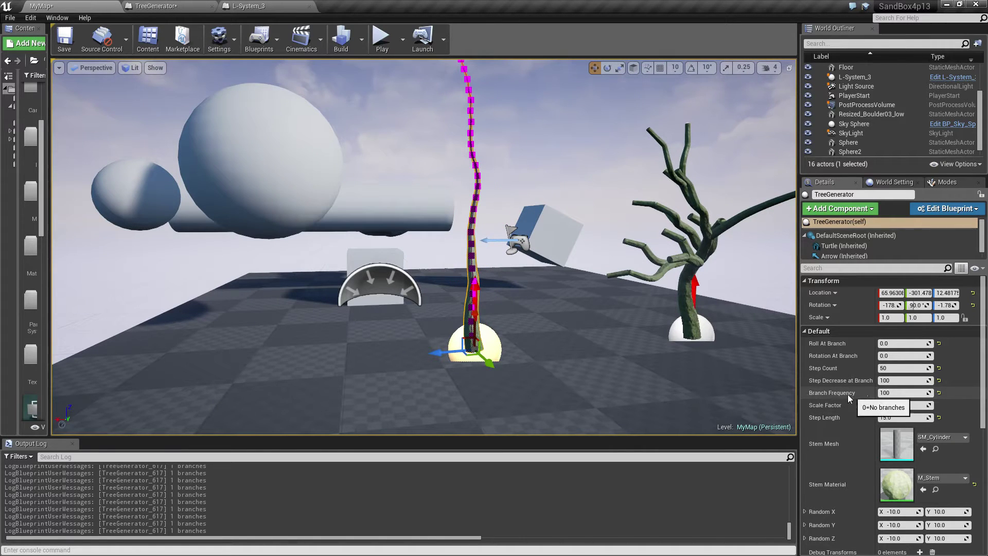
- Set the TreeGenerator's Branch Frequency to 25 and Step Decrease at Branch to 25
left_click(901, 392)
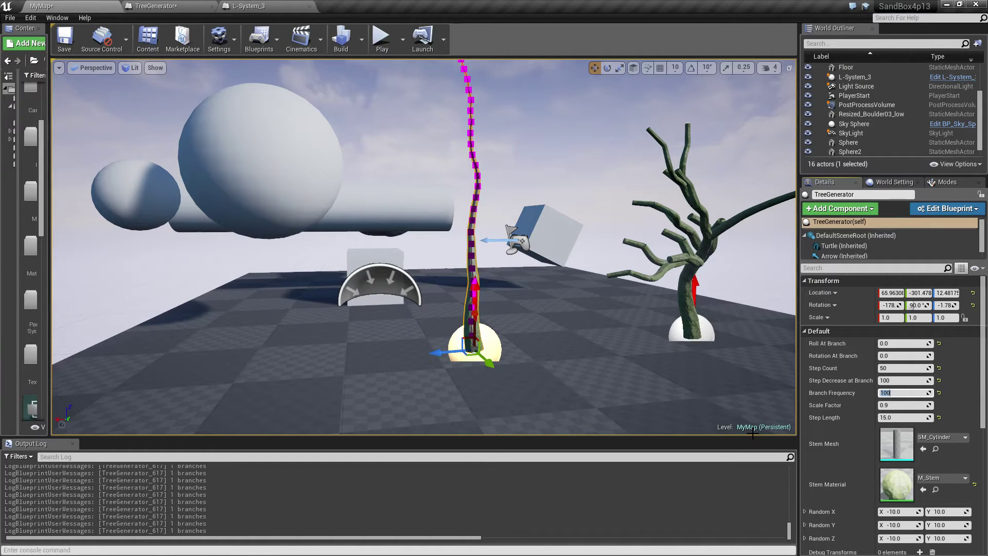
key("Return")
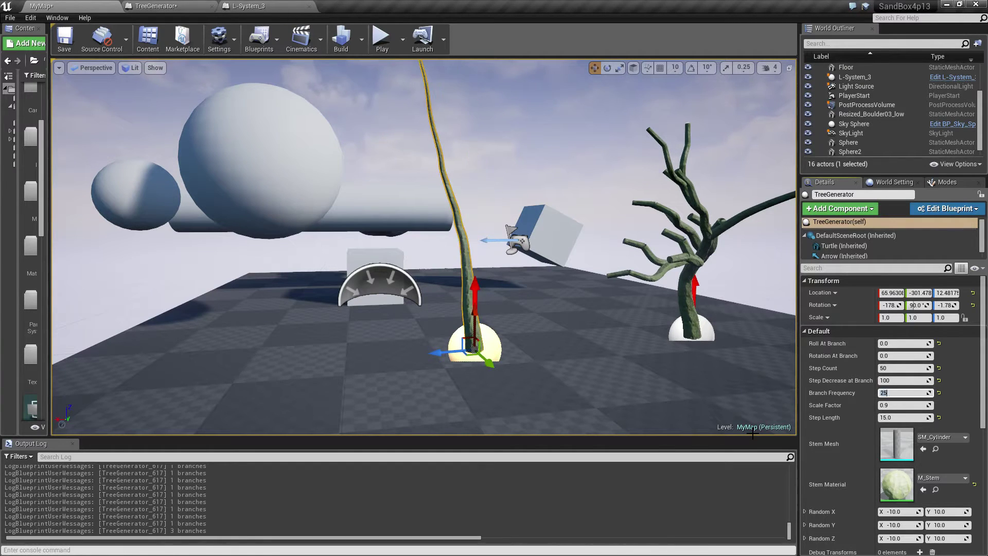
mouse_move(430, 242)
right_mouse_down()
mouse_move(439, 205)
mouse_move(425, 165)
mouse_move(435, 116)
mouse_move(459, 100)
mouse_move(444, 141)
mouse_move(432, 244)
right_mouse_up()
right_click_drag(453, 278, 448, 221)
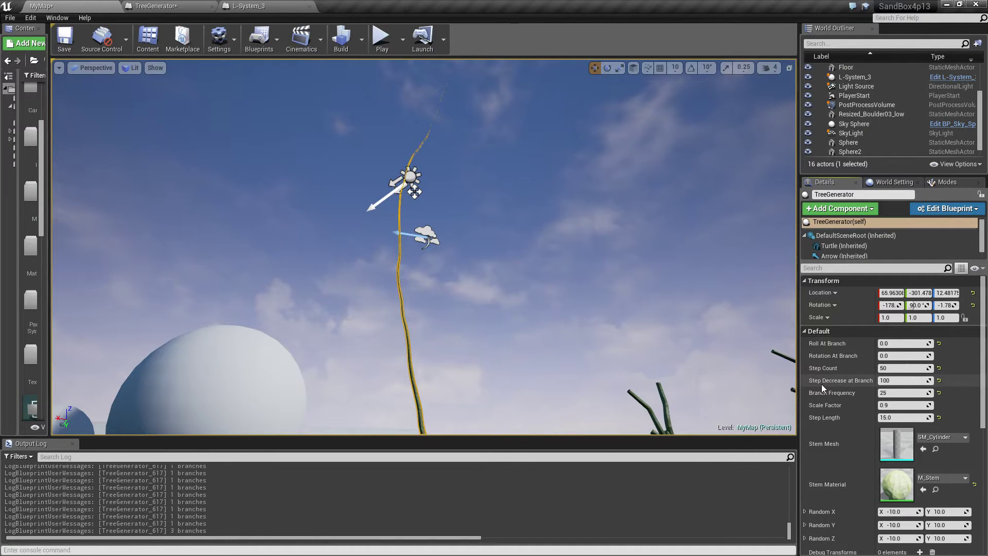
left_click(886, 380)
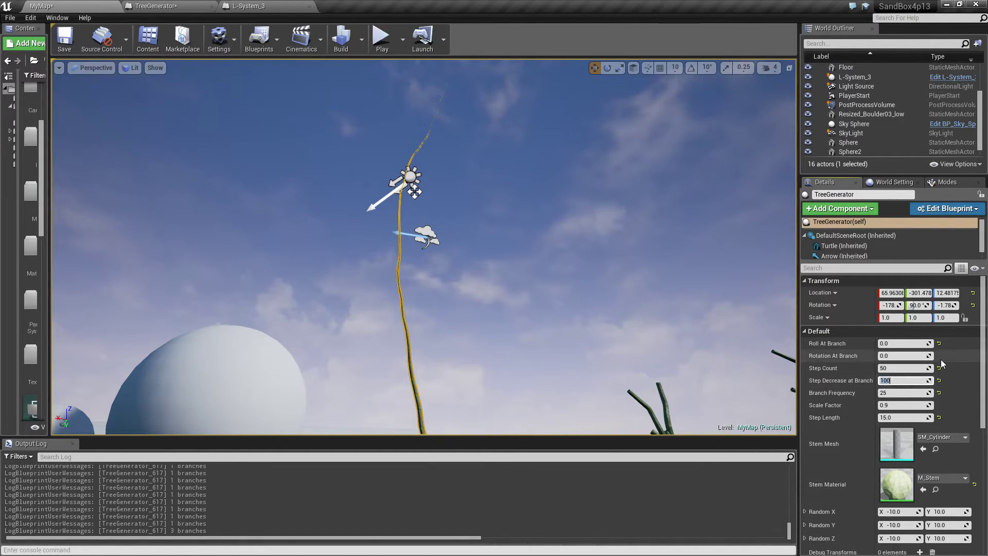
type("25")
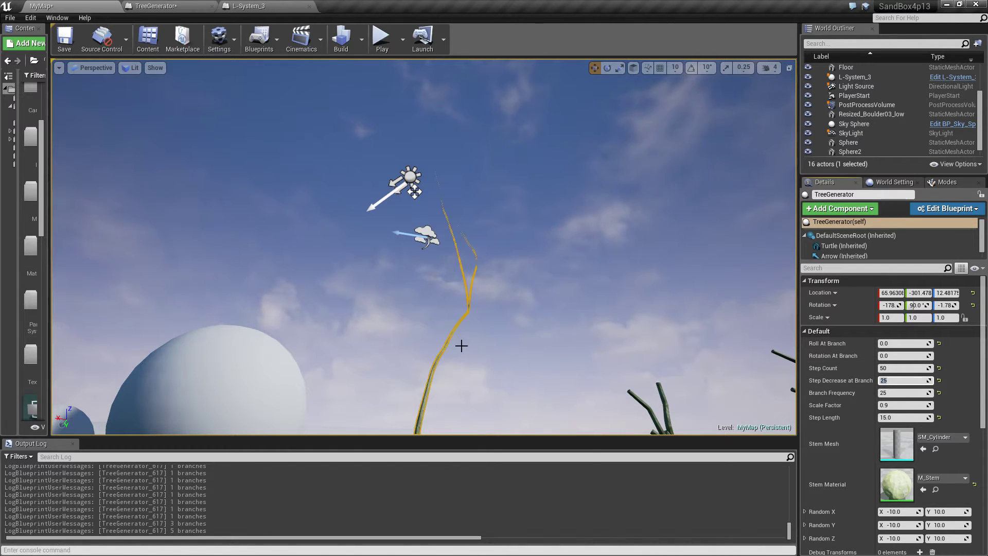
- Set the TreeGenerator's Step Count to 15, Step Decrease at Branch to 3 and Branch Frequency to 4
key("d")
right_click_drag(457, 345, 345, 365)
key("w")
key("s")
right_click_drag(455, 319, 437, 345)
key("s")
key("w")
left_click(895, 368)
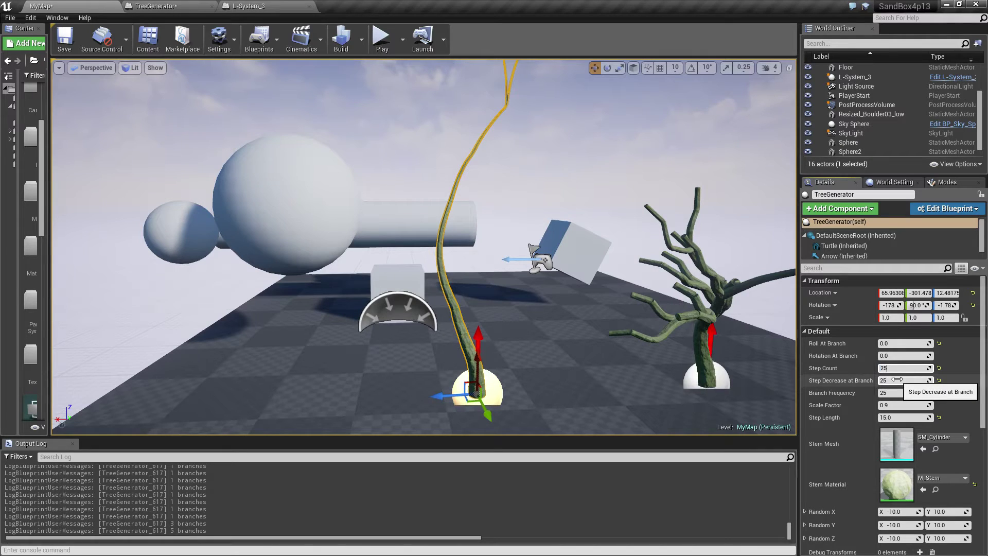
key("Return")
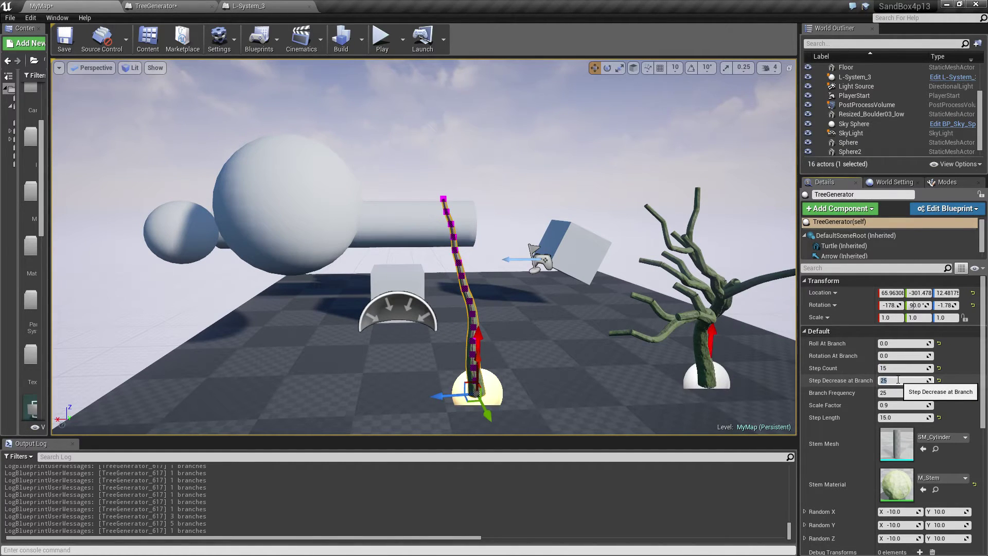
key("Tab")
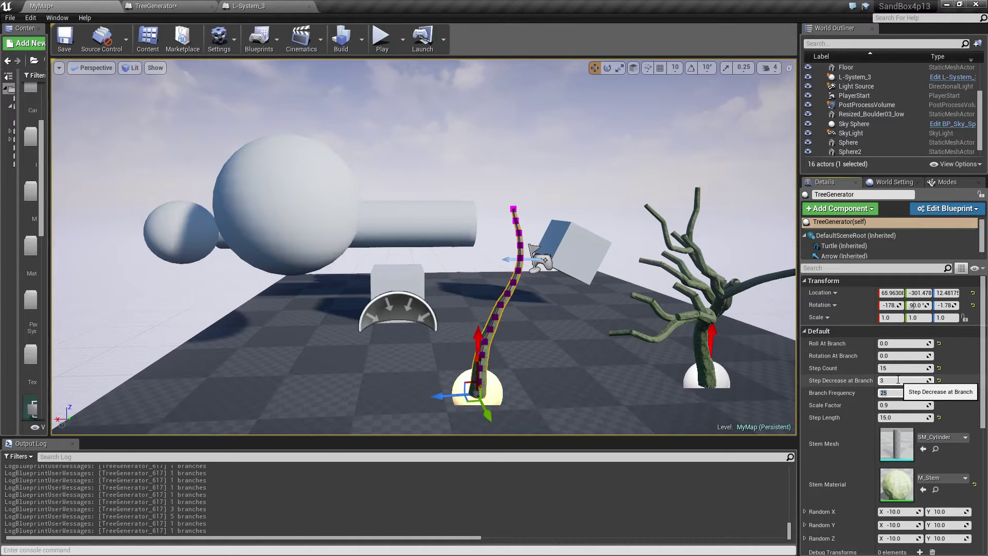
key("Return")
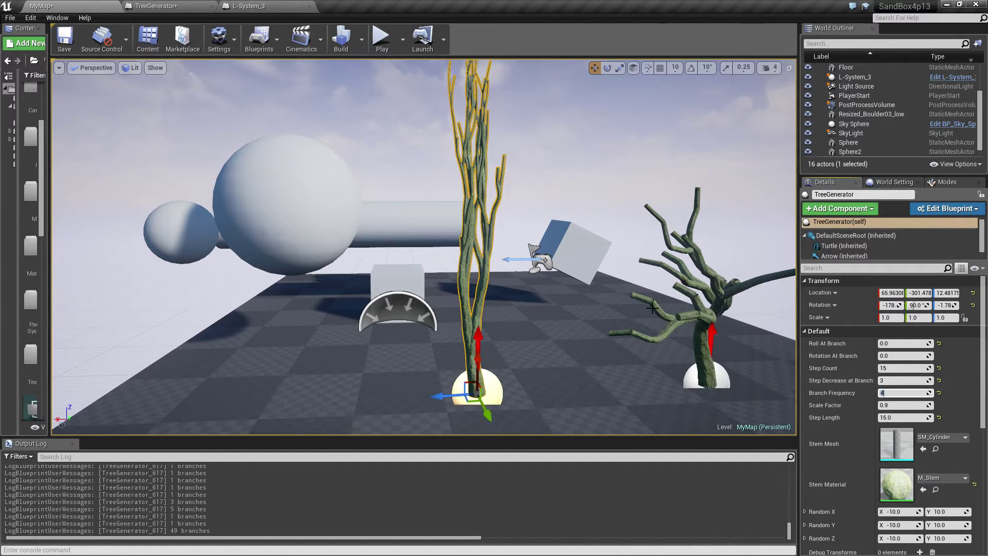
- Set the TreeGenerator's Rotation At Branch to 25
right_click_drag(607, 329, 576, 280)
key("d")
key("s")
key("w")
key("s")
key("a")
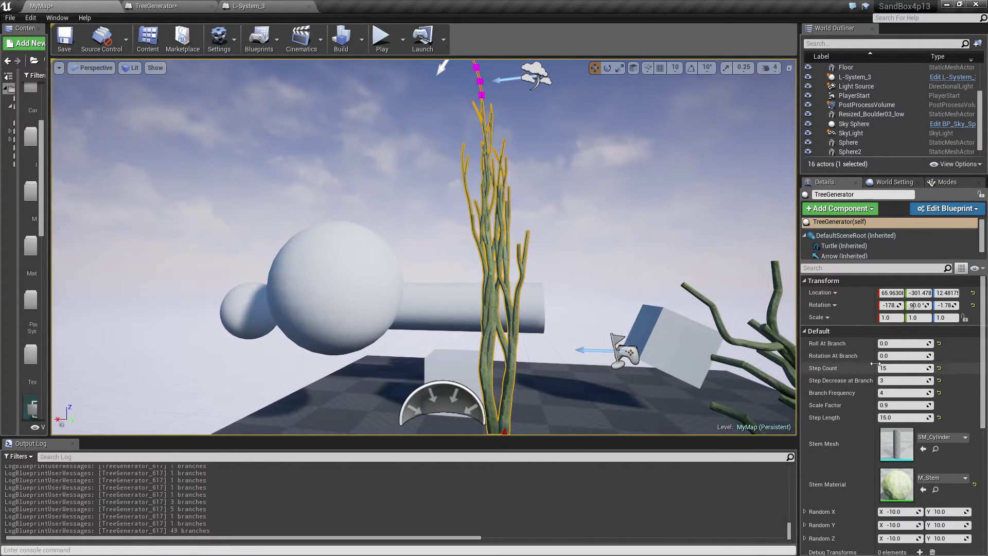
left_click(900, 355)
type("25")
key("Return")
- Set the TreeGenerator's Roll At Branch to 137.5
key("w")
mouse_move(615, 309)
right_mouse_down()
mouse_move(677, 342)
mouse_move(767, 330)
mouse_move(602, 307)
right_mouse_up()
key("a")
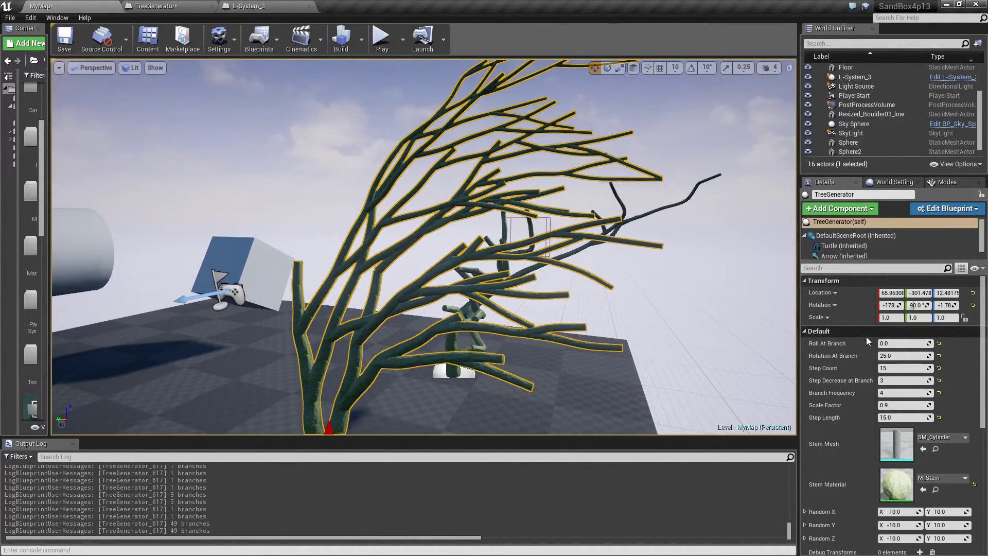
left_click(890, 344)
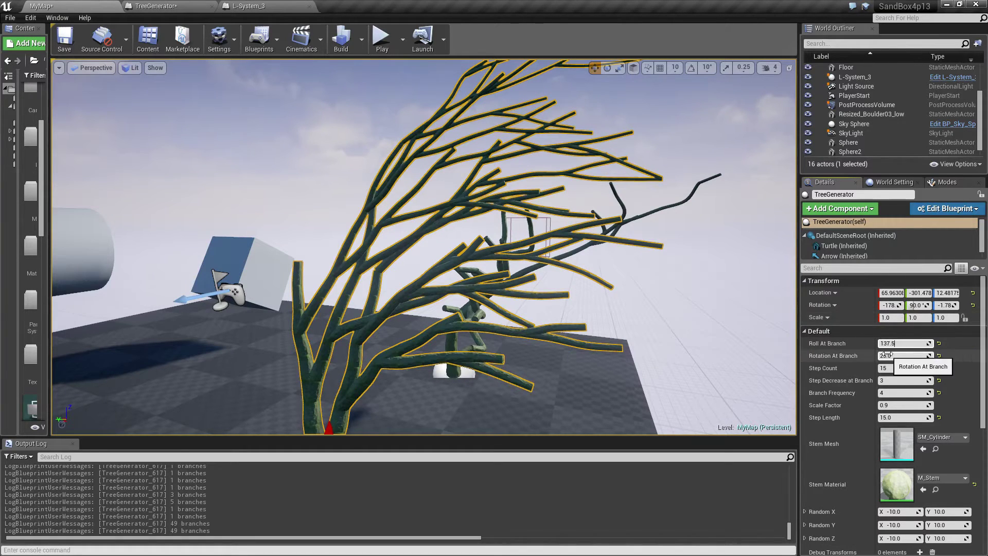
key("Return")
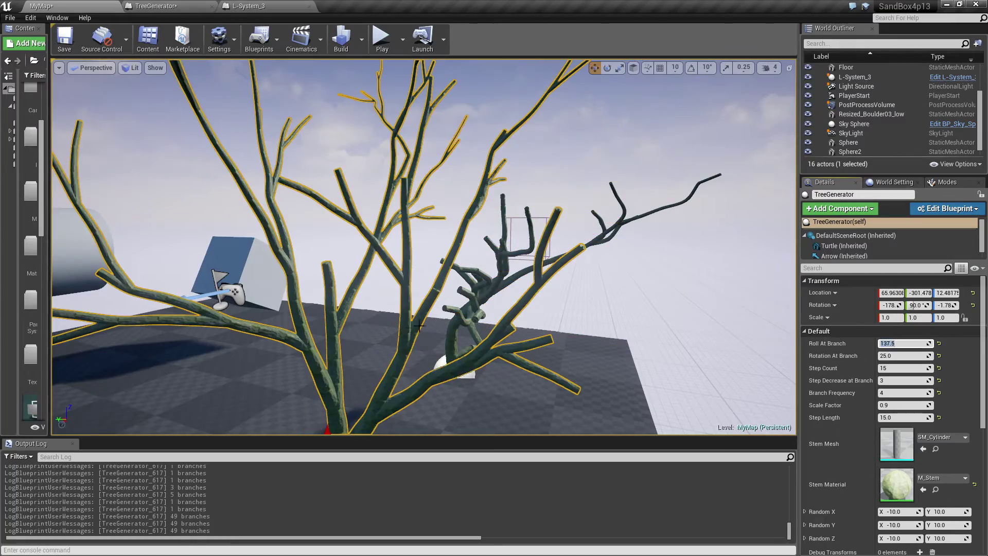
- Move the branched TreeGenerator actor around the open floor to regenerate its random branching
right_click_drag(410, 327, 329, 334)
mouse_move(421, 358)
right_mouse_down()
mouse_move(394, 360)
mouse_move(402, 380)
mouse_move(420, 359)
right_mouse_up()
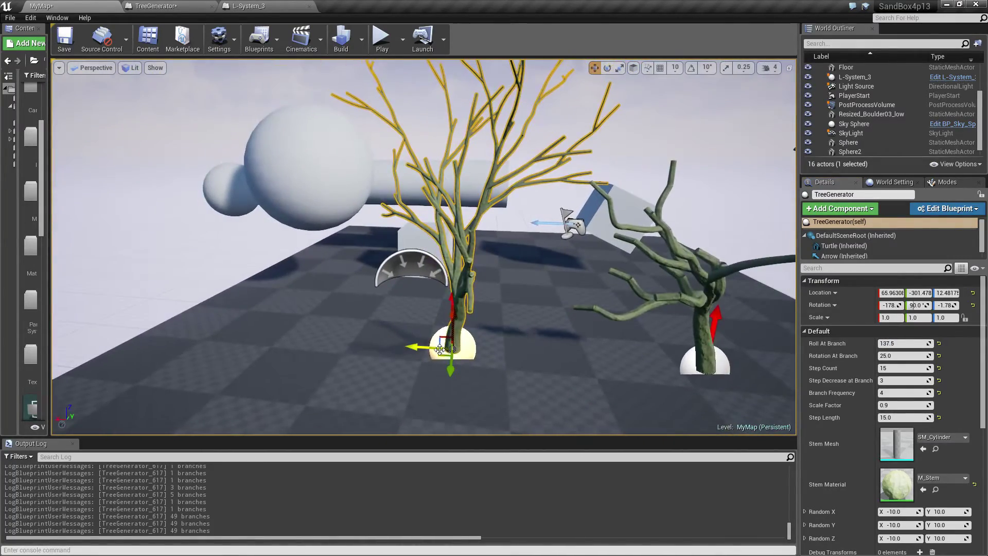
left_click_drag(421, 350, 521, 382)
right_click_drag(520, 382, 628, 351)
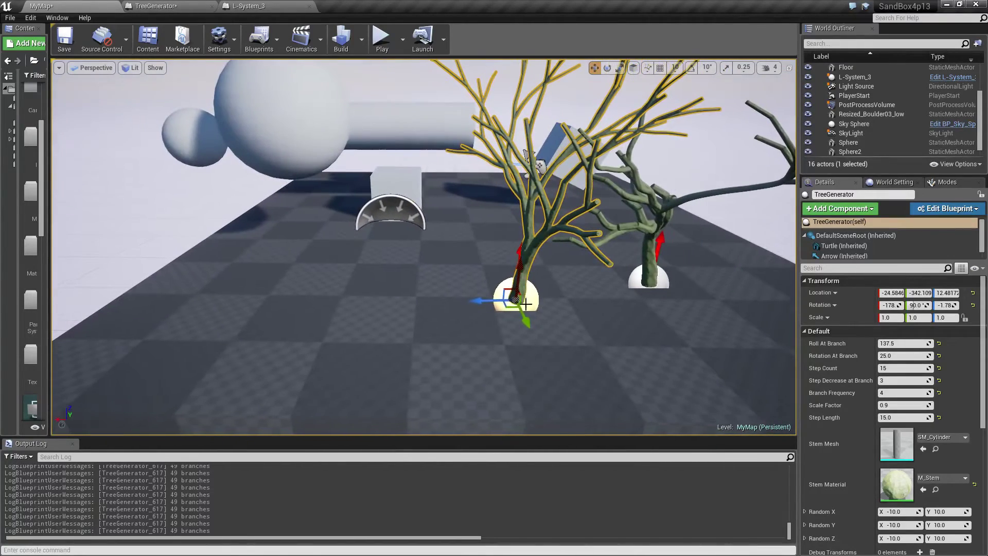
left_click_drag(507, 305, 400, 327)
right_click_drag(584, 302, 560, 355)
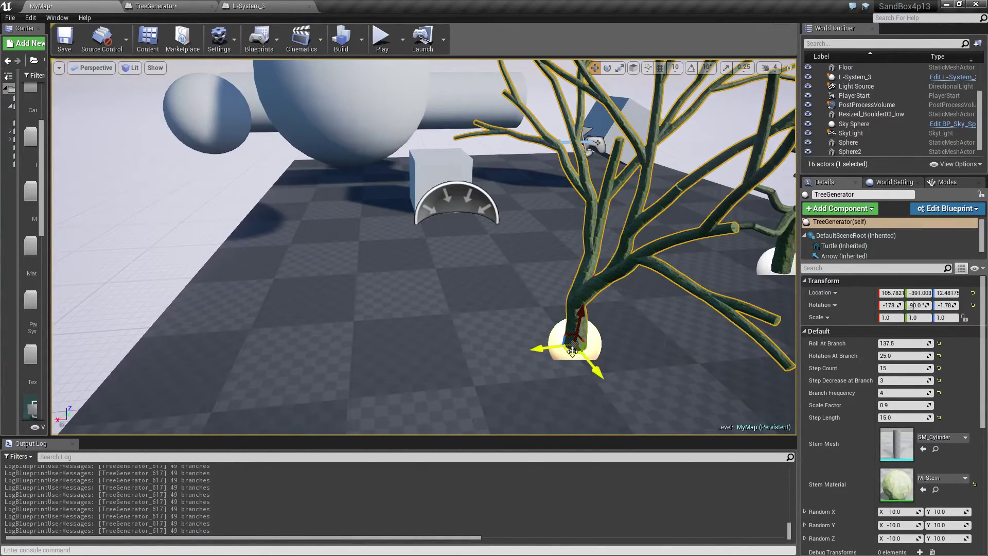
- Move the TreeGenerator actor beneath the large sphere and shift it there so its branches grow around the sphere
left_click_drag(573, 351, 350, 253)
right_click_drag(352, 251, 195, 172)
right_click_drag(343, 221, 336, 207)
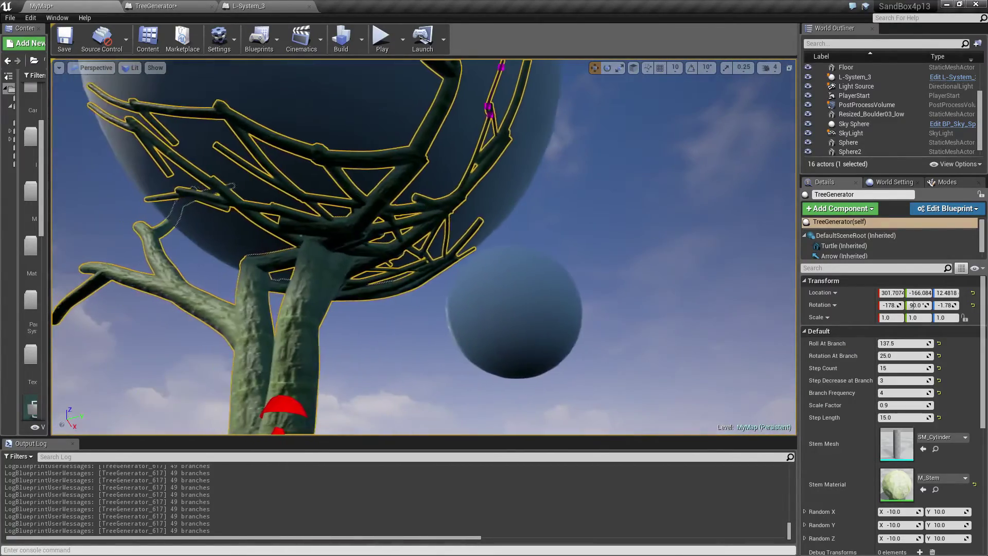
right_click_drag(424, 247, 320, 311)
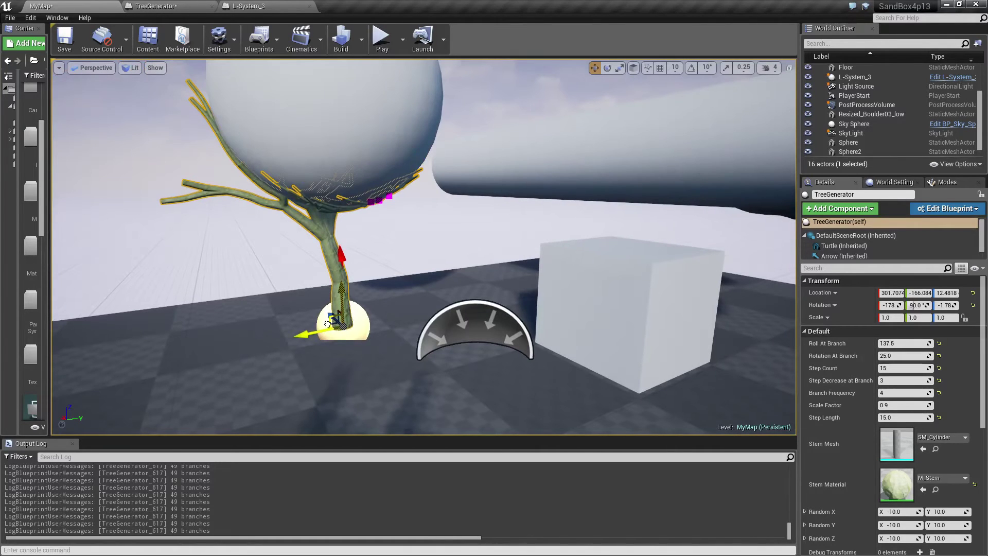
left_click_drag(327, 324, 367, 330)
right_click_drag(367, 330, 358, 371)
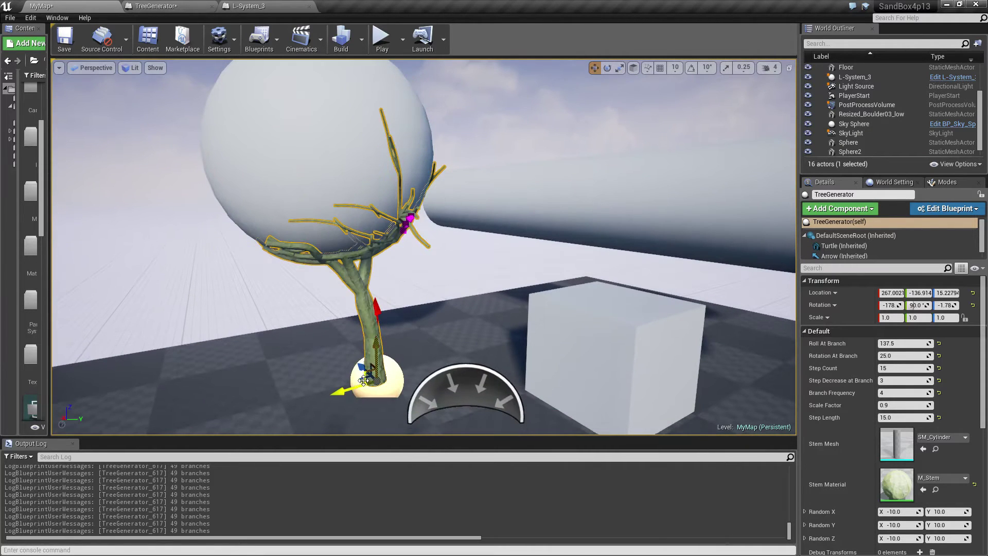
- Move the TreeGenerator actor from the large sphere across the floor to beside the boulder
left_click_drag(359, 377, 581, 344)
right_click_drag(581, 343, 439, 318)
left_click_drag(413, 308, 570, 358)
right_click_drag(570, 357, 389, 361)
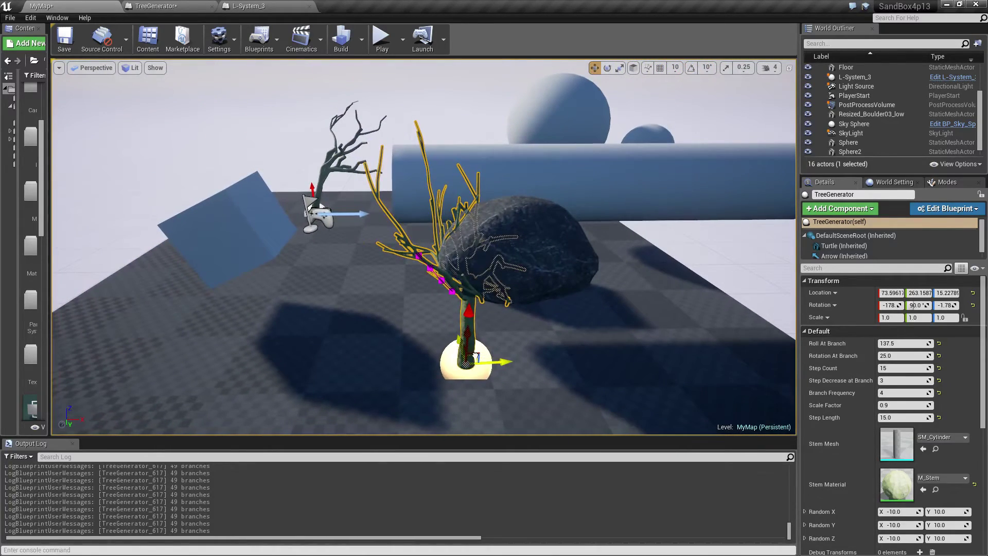
- Move the TreeGenerator actor beneath the boulder and inspect its branches around the rock from below
left_click_drag(474, 356, 512, 355)
right_click_drag(545, 320, 381, 283)
right_click_drag(525, 307, 512, 301)
left_click(246, 330)
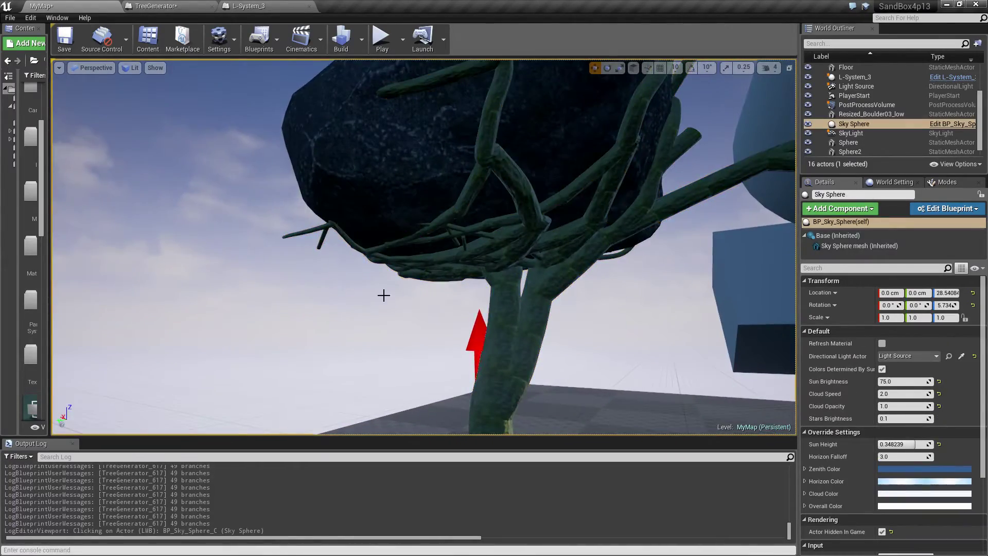
right_click_drag(379, 298, 407, 334)
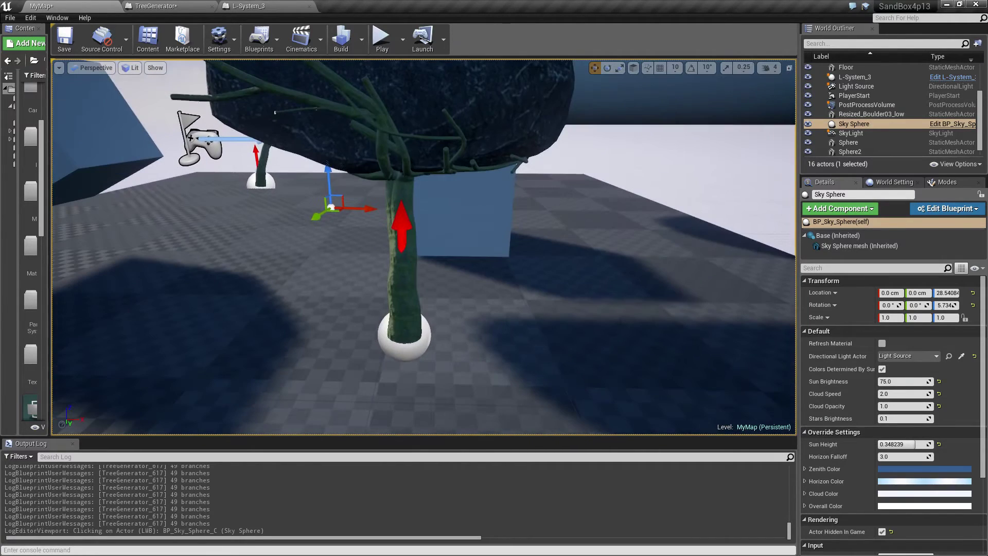
- Move the TreeGenerator actor from under the boulder to the open floor near the L-System_3 tree
left_click(406, 332)
left_click_drag(412, 328, 327, 187)
right_click_drag(326, 188, 638, 201)
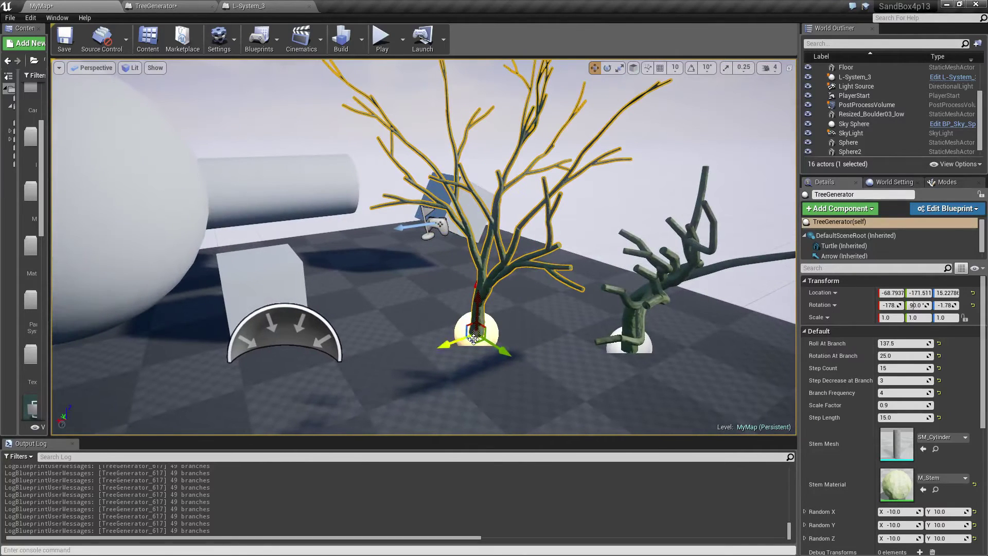
left_click_drag(474, 341, 446, 403)
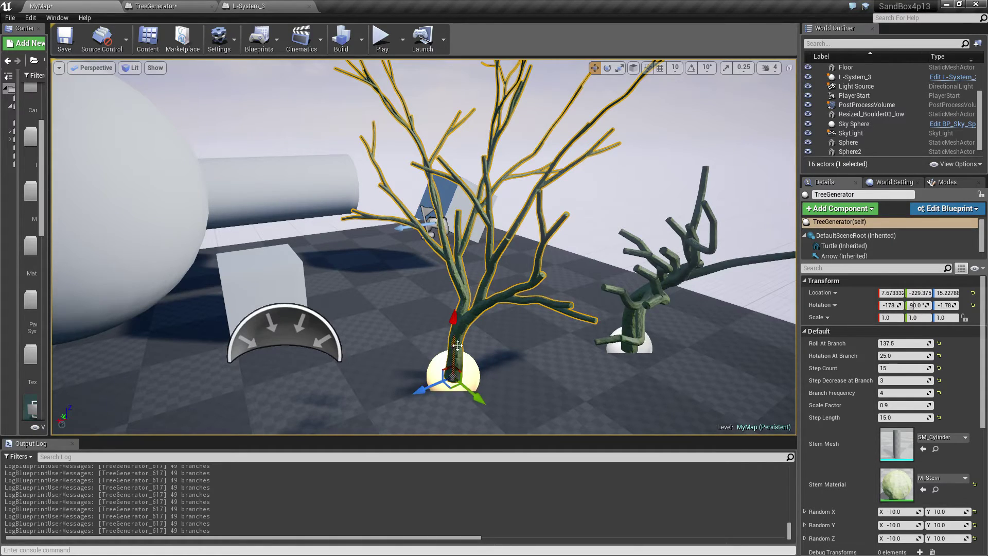
- Shift the TreeGenerator actor around the open floor in front of the sky light to regenerate its branches
right_click_drag(459, 347, 388, 343)
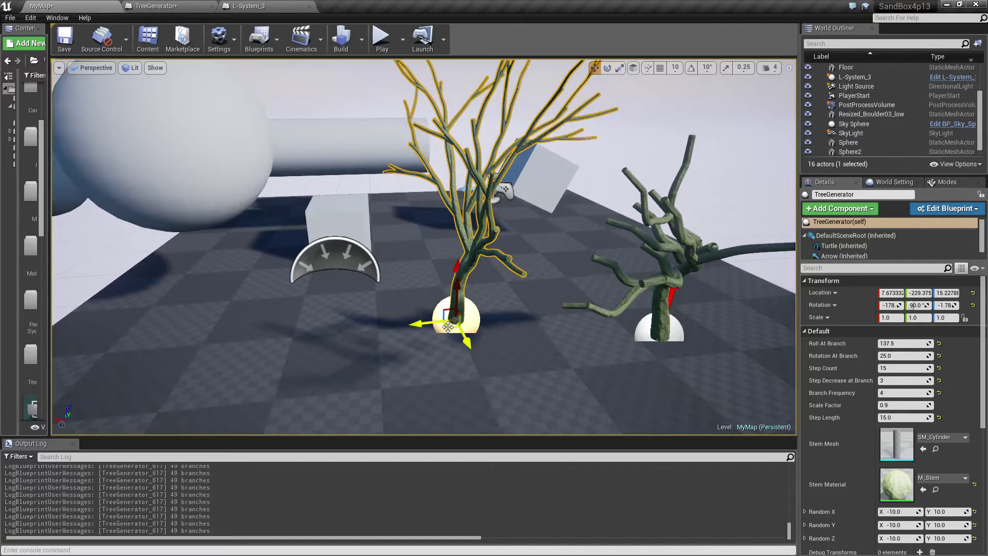
left_click_drag(447, 326, 336, 366)
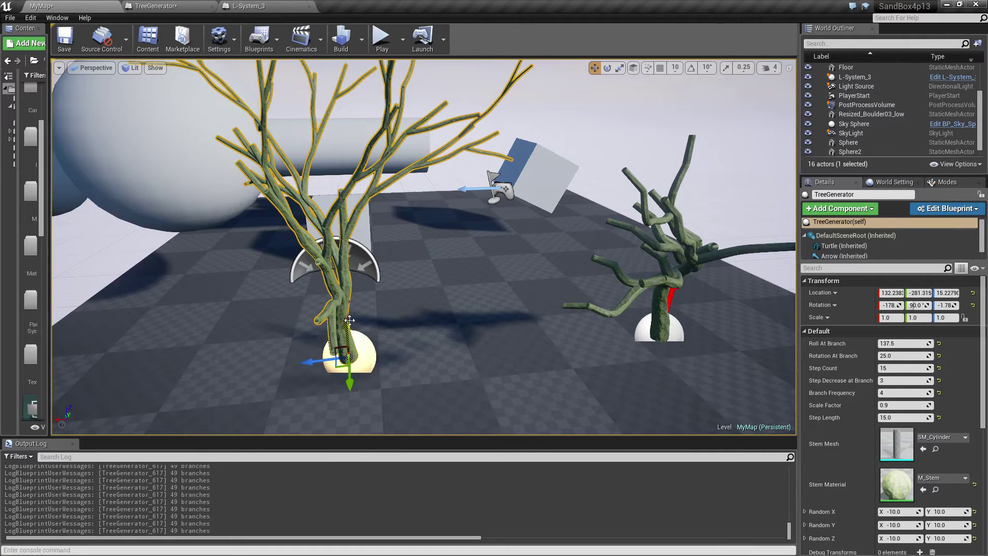
left_click_drag(340, 365, 380, 359)
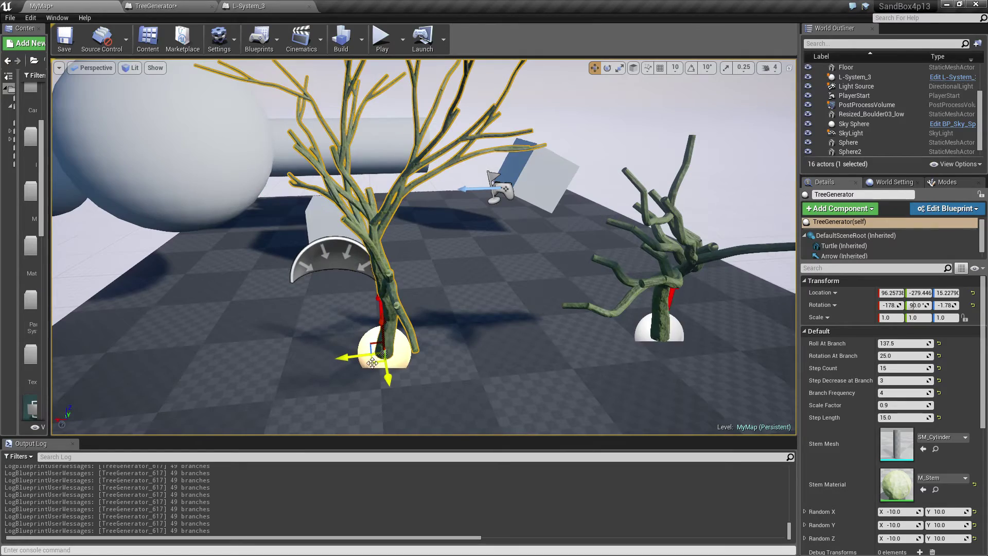
mouse_move(370, 363)
right_mouse_down()
mouse_move(409, 366)
mouse_move(358, 364)
right_mouse_up()
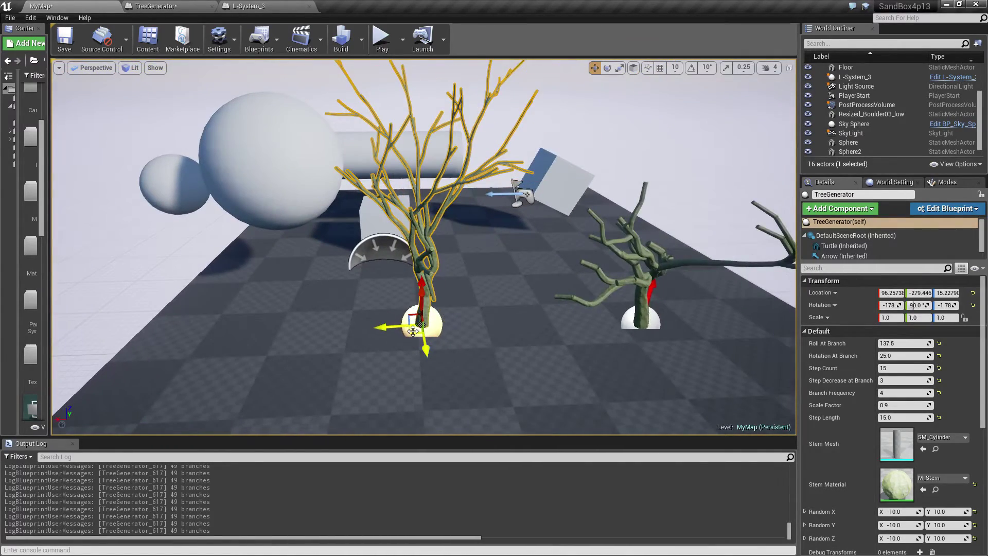
left_click_drag(413, 331, 330, 381)
- Rotate the TreeGenerator actor in place on the open floor, then rotate the L-System_3 tree beside it
key("e")
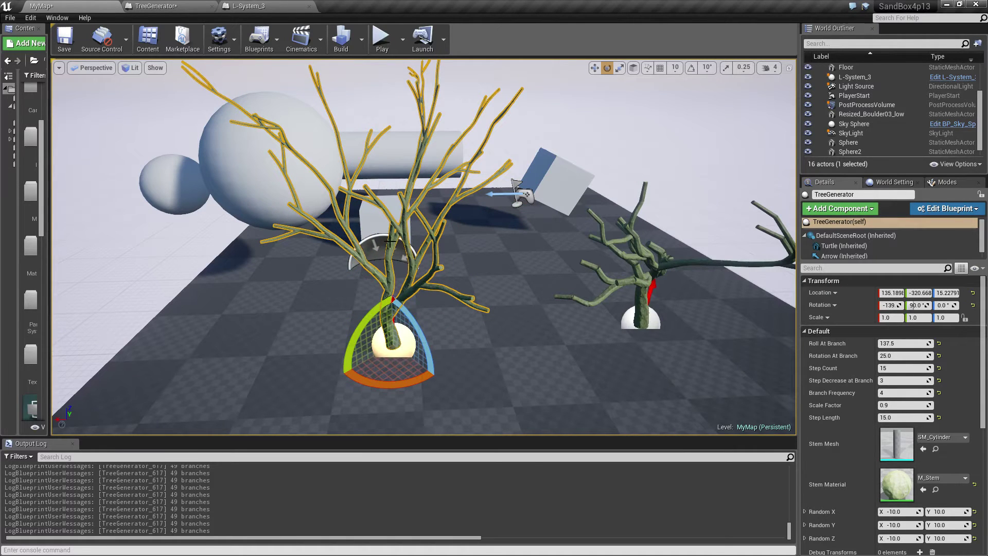
left_click(488, 244)
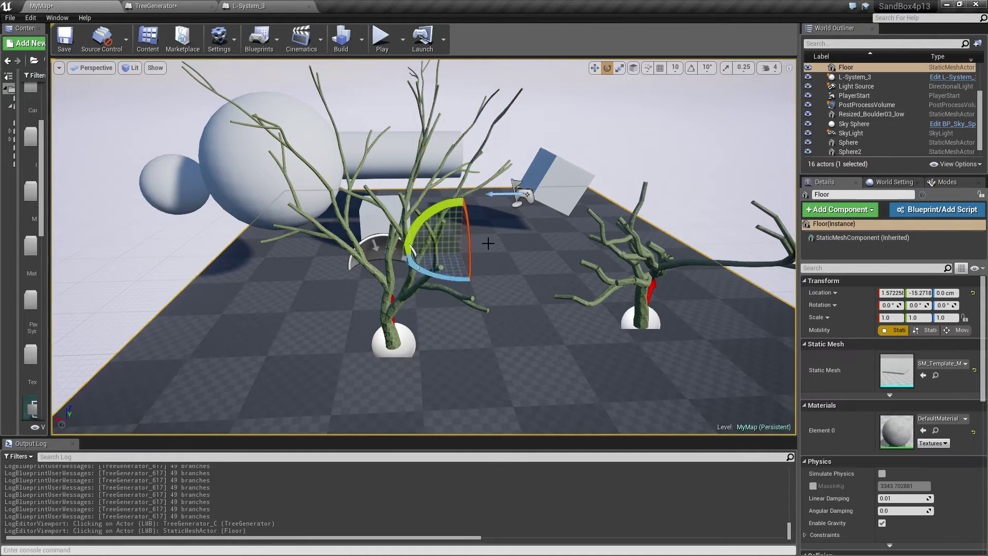
left_click(386, 335)
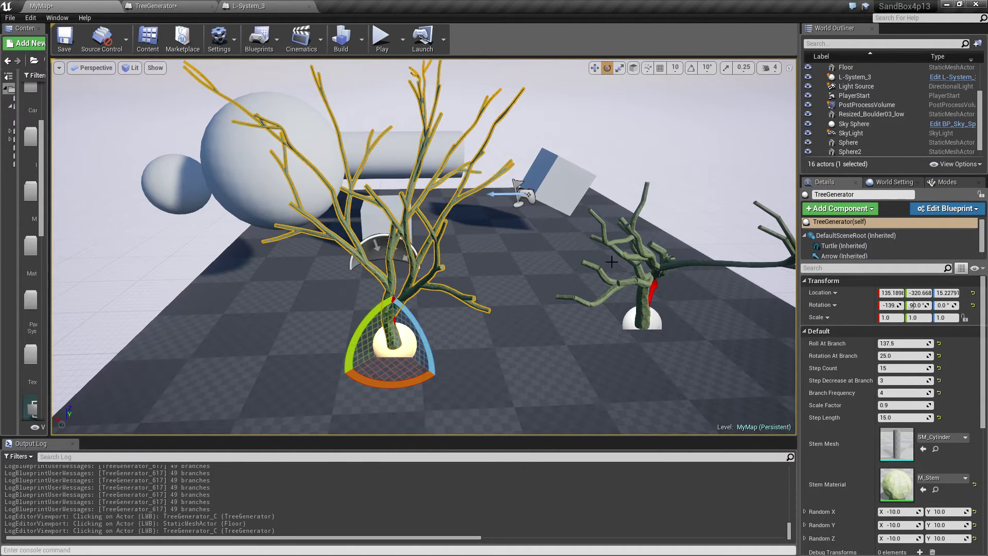
left_click(643, 315)
left_click_drag(592, 333, 589, 335)
right_click_drag(588, 335, 649, 332)
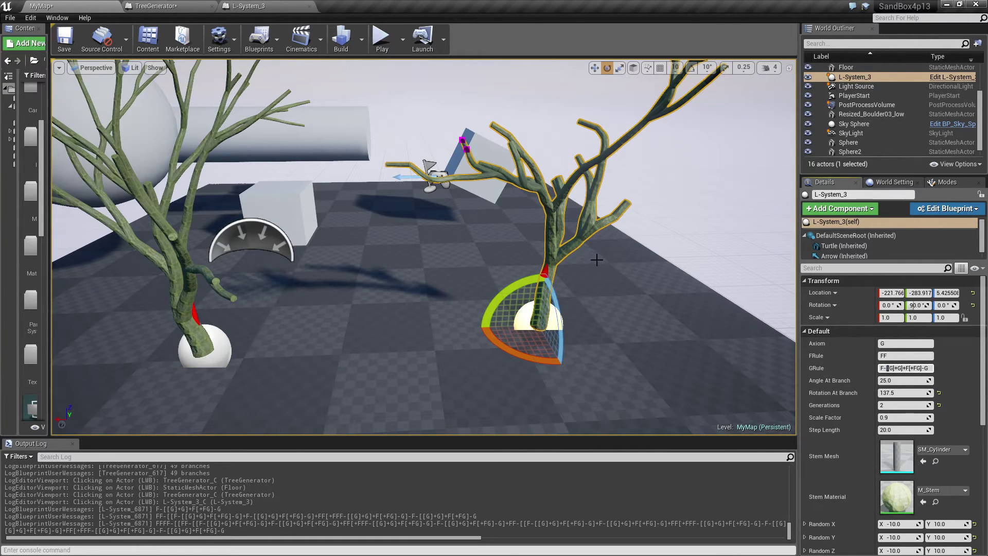
- Turn the TreeGenerator again, then highlight L-System_3's GRule and turn that tree to compare how the two regenerate
left_click(187, 323)
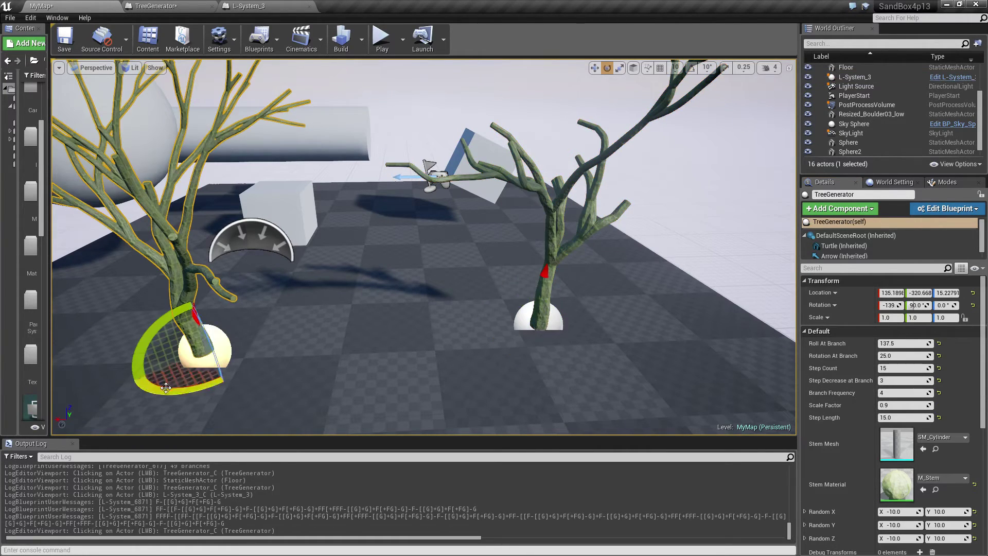
mouse_move(198, 393)
left_mouse_down()
mouse_move(252, 393)
mouse_move(211, 392)
left_mouse_up()
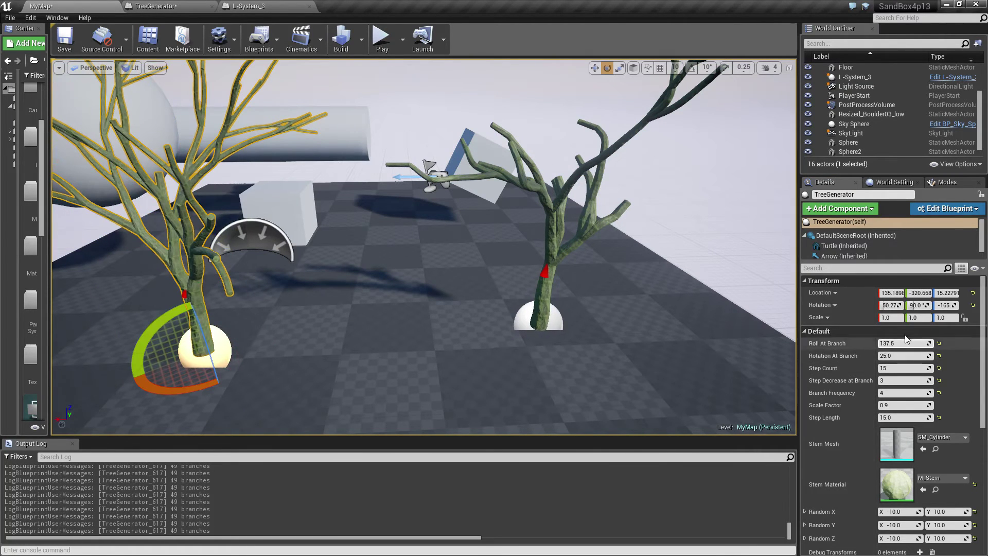
left_click(536, 319)
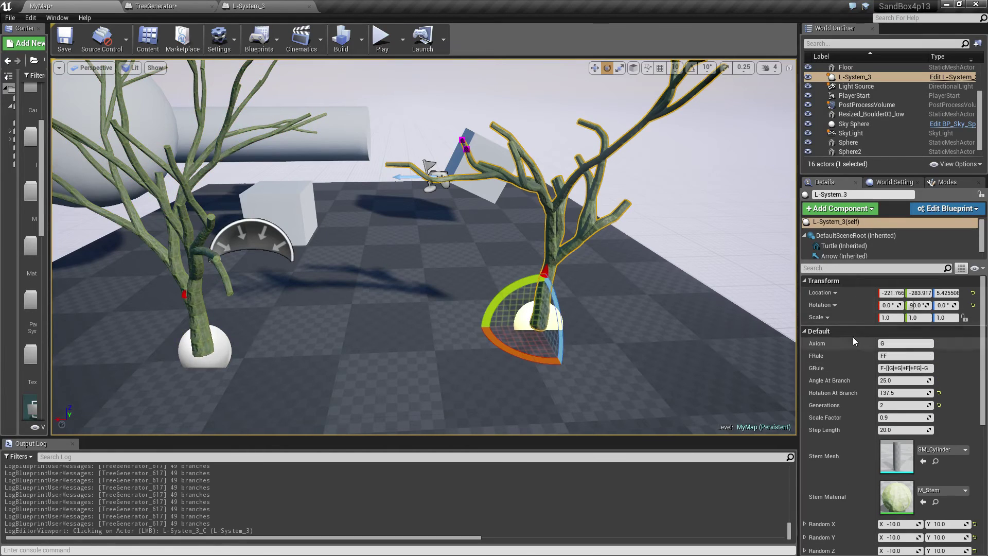
left_click(928, 368)
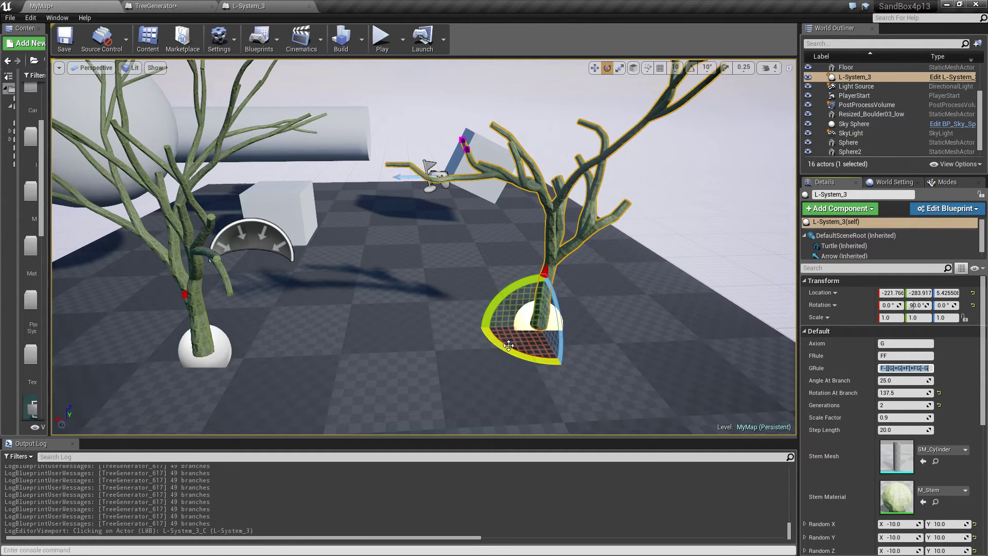
mouse_move(507, 346)
left_mouse_down()
mouse_move(601, 326)
mouse_move(471, 335)
mouse_move(592, 319)
mouse_move(517, 341)
left_mouse_up()
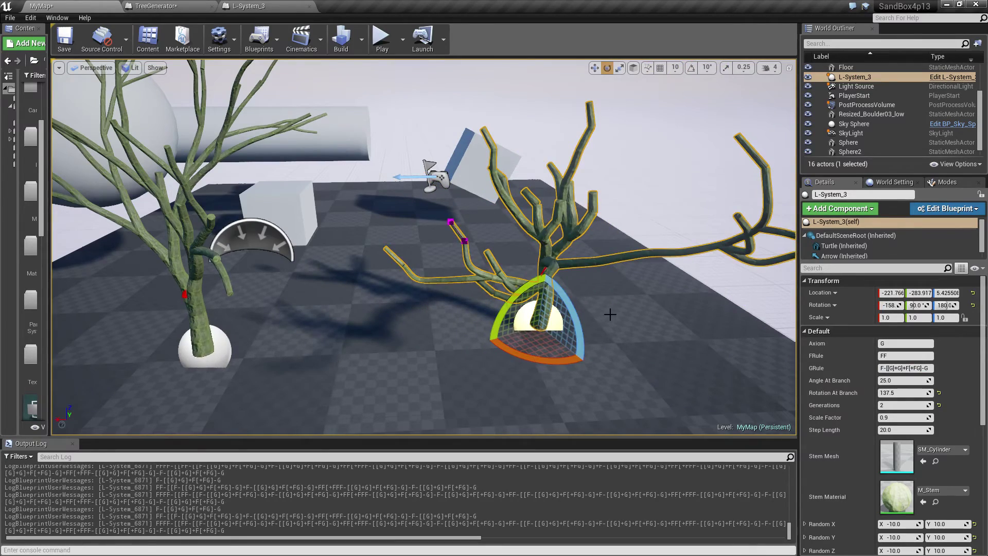
right_click_drag(610, 315, 537, 364)
- Move the TreeGenerator actor to the large sphere and inspect the branches growing around its surface
left_click(497, 327)
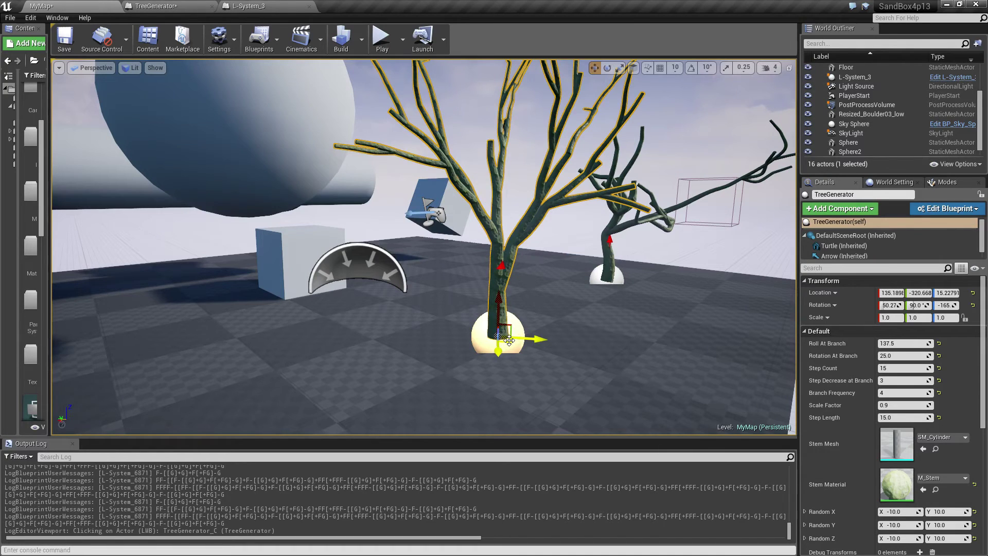
left_click_drag(508, 339, 288, 420)
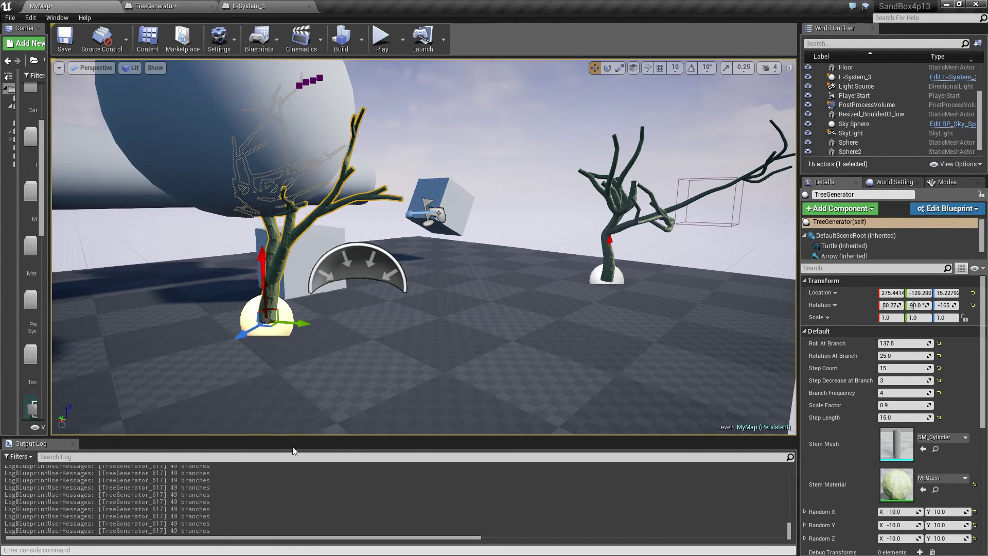
left_click_drag(271, 326, 264, 361)
mouse_move(439, 276)
right_mouse_down()
mouse_move(412, 247)
mouse_move(439, 277)
right_mouse_up()
key("w")
mouse_move(424, 317)
right_mouse_down()
mouse_move(443, 363)
mouse_move(425, 317)
right_mouse_up()
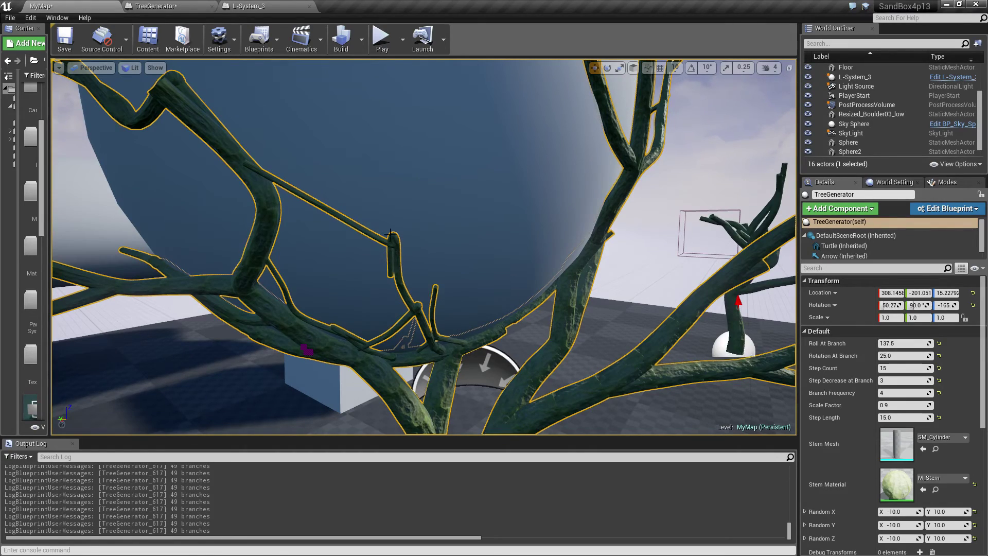
right_click_drag(397, 321, 432, 304)
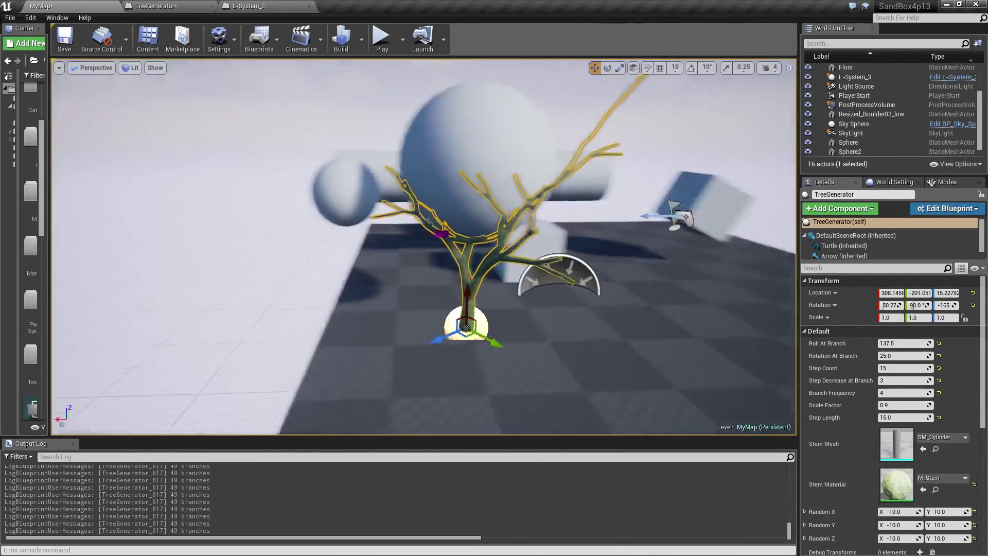
mouse_move(410, 359)
right_mouse_down()
mouse_move(428, 356)
mouse_move(410, 359)
right_mouse_up()
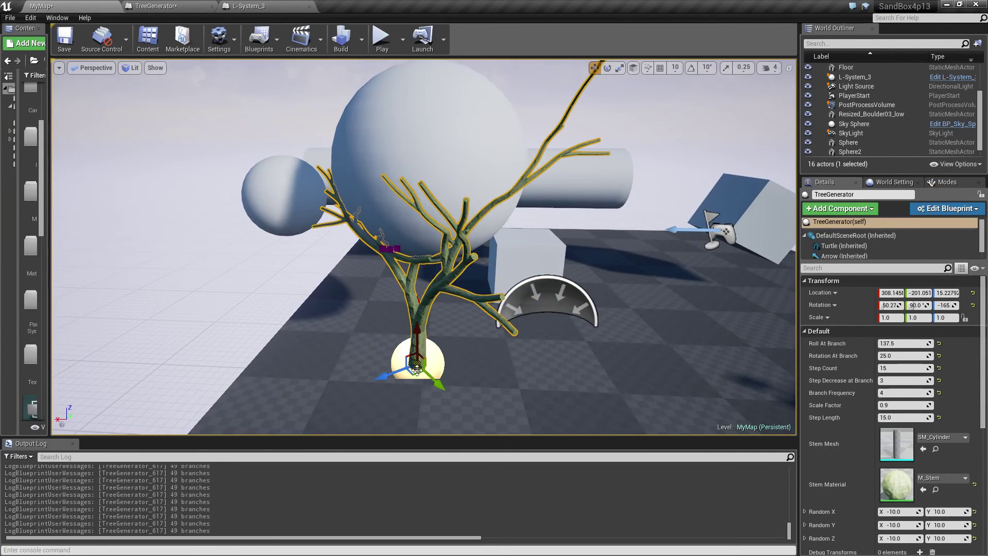
- Shift the TreeGenerator slightly further beneath the large sphere and view both trees across the whole floor
left_click_drag(416, 372, 425, 357)
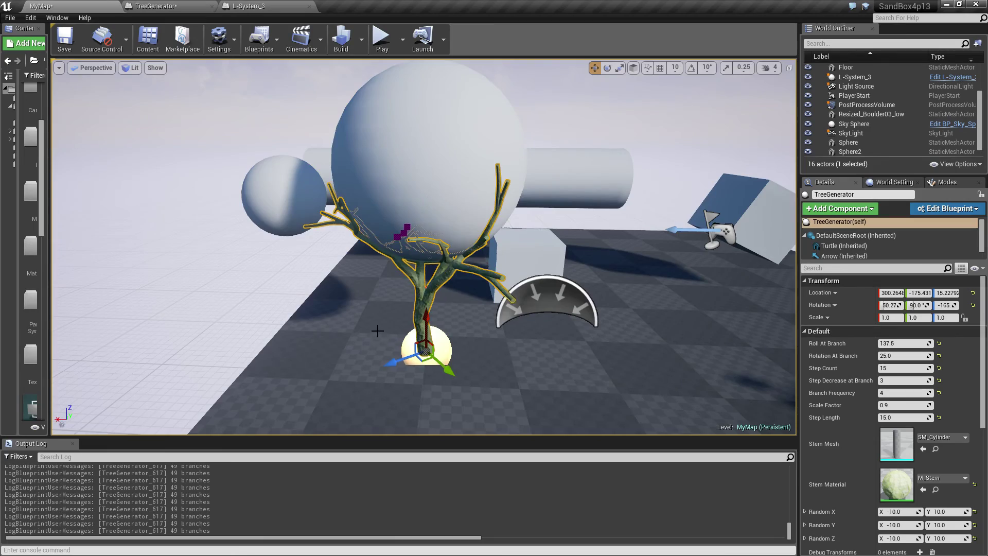
right_click_drag(425, 357, 520, 342)
left_click_drag(488, 360, 376, 330, "alt")
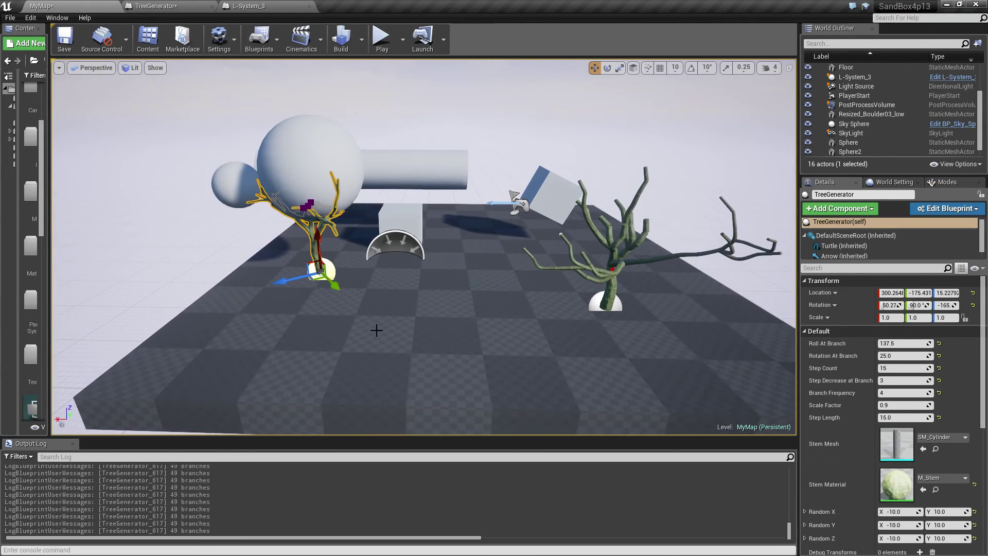
right_click_drag(376, 330, 385, 314)
left_click_drag(380, 342, 377, 330)
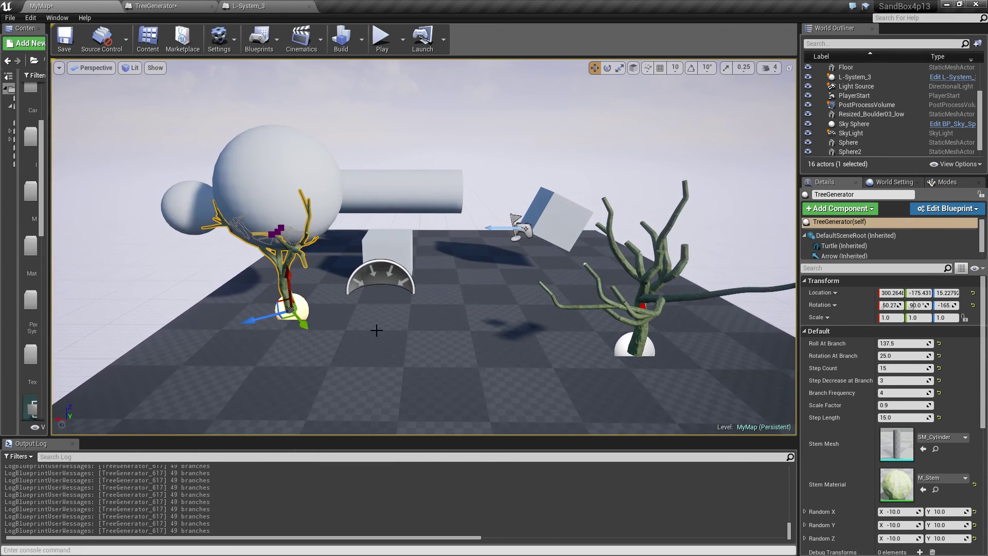